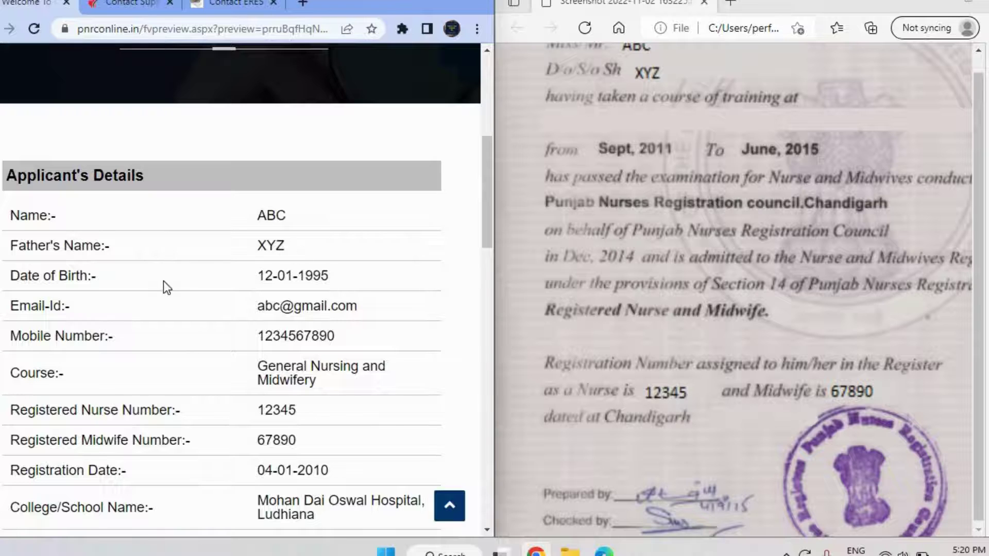
# Step: Review the applicant's details in the preview, from the name and date of birth down to the application reference number
pyautogui.scroll(-1, 162, 280)
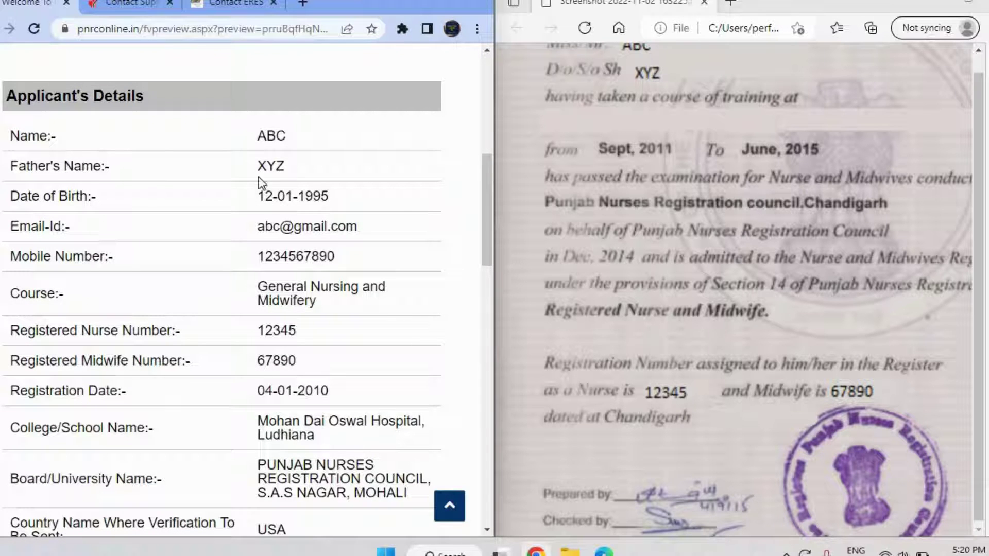
pyautogui.scroll(-1, 262, 183)
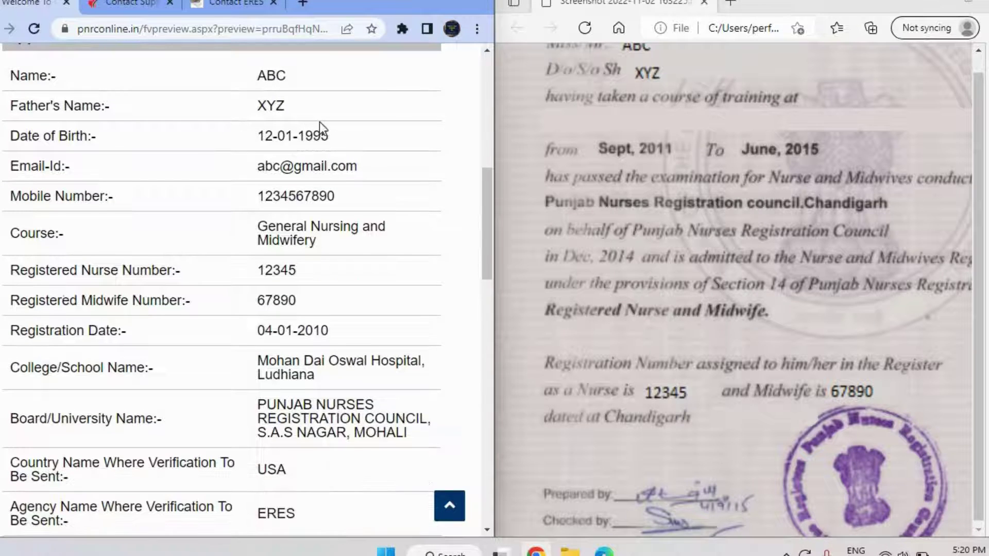
pyautogui.doubleClick(267, 136)
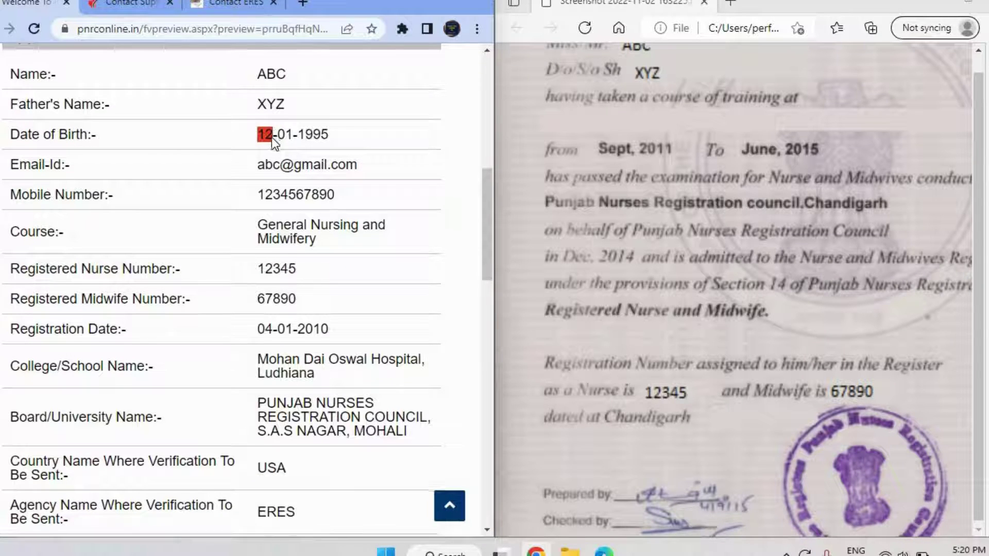
pyautogui.scroll(-1, 265, 150)
pyautogui.scroll(-8, 276, 166)
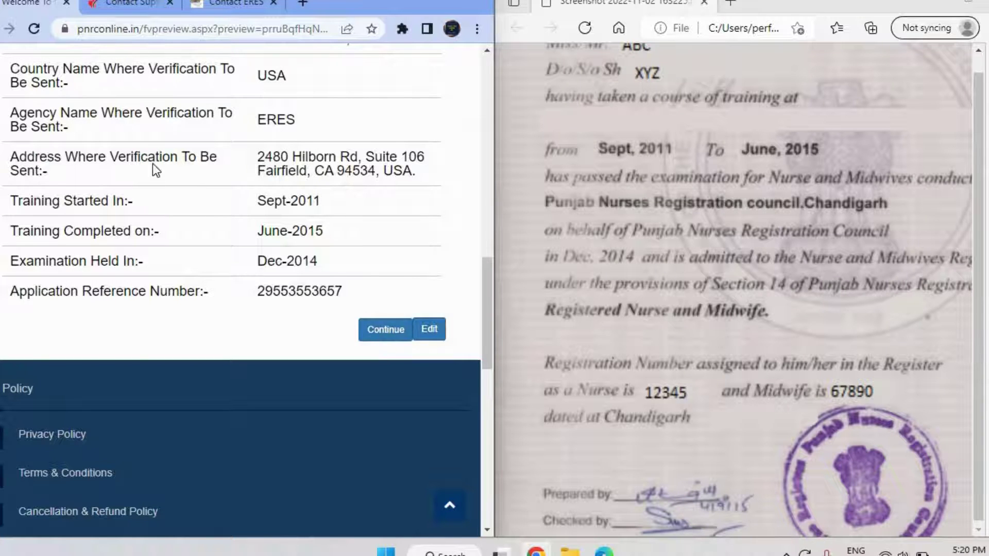
pyautogui.scroll(8, 152, 162)
pyautogui.scroll(-8, 152, 163)
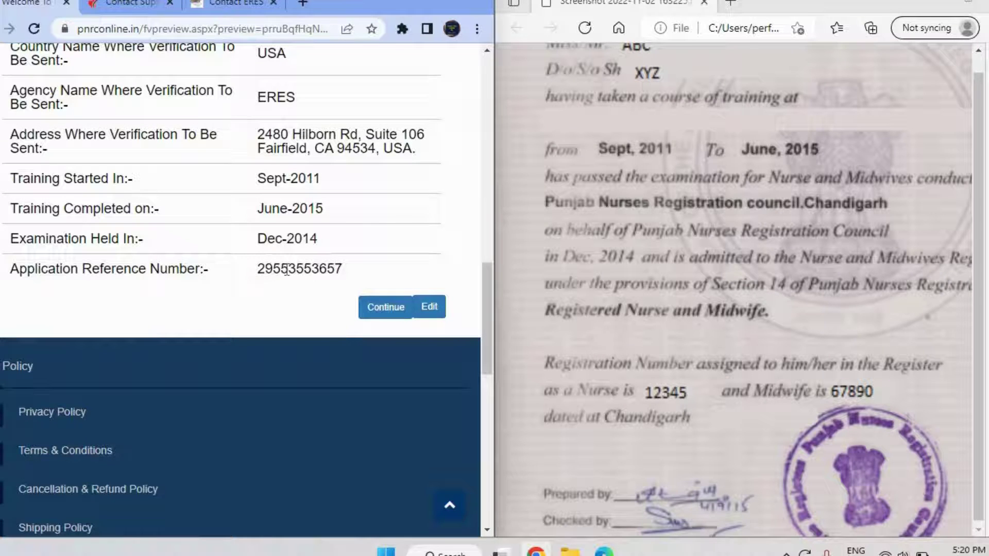
pyautogui.doubleClick(286, 270)
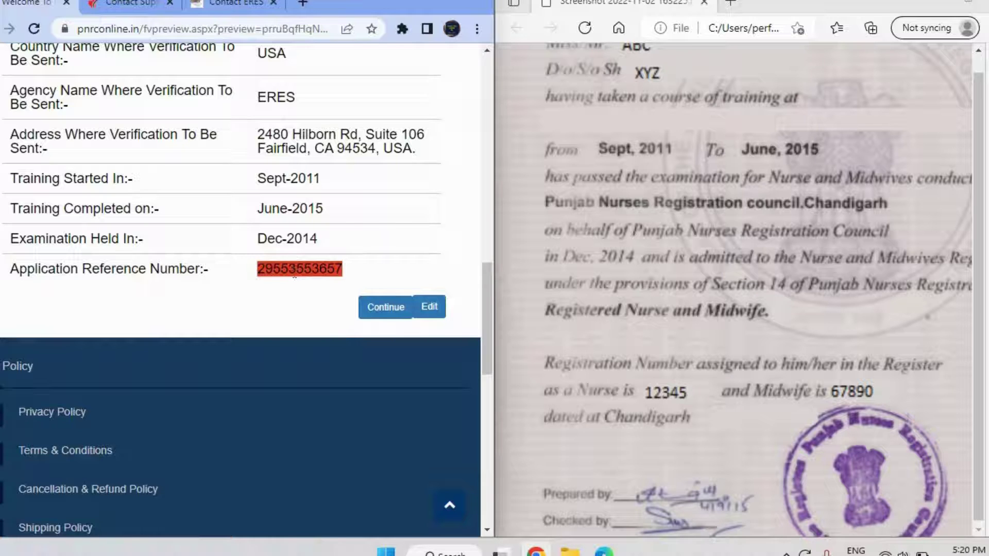
# Step: Continue to the foreign verification document upload page, and maximise the browser window at its upload section
pyautogui.click(366, 312)
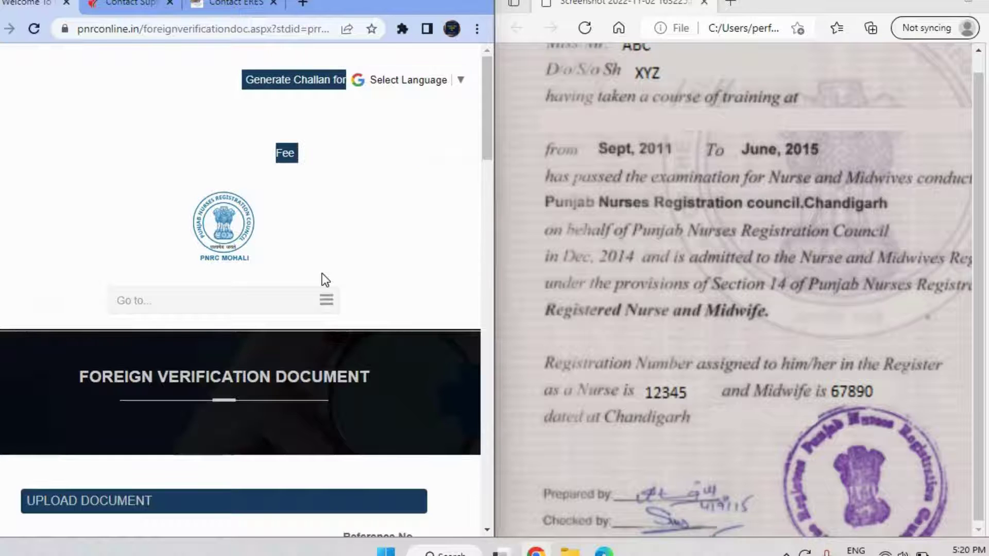
pyautogui.scroll(-5, 323, 278)
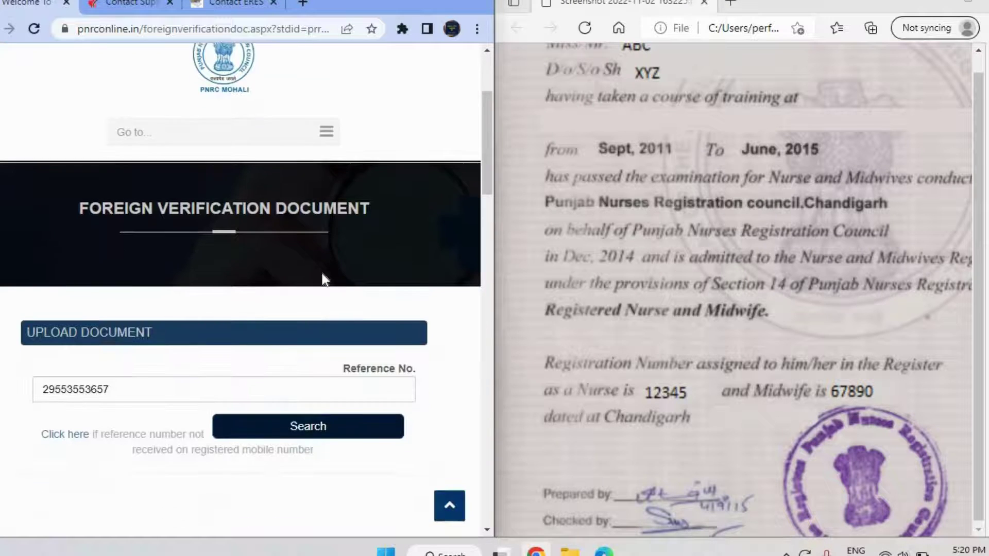
pyautogui.scroll(-5, 77, 315)
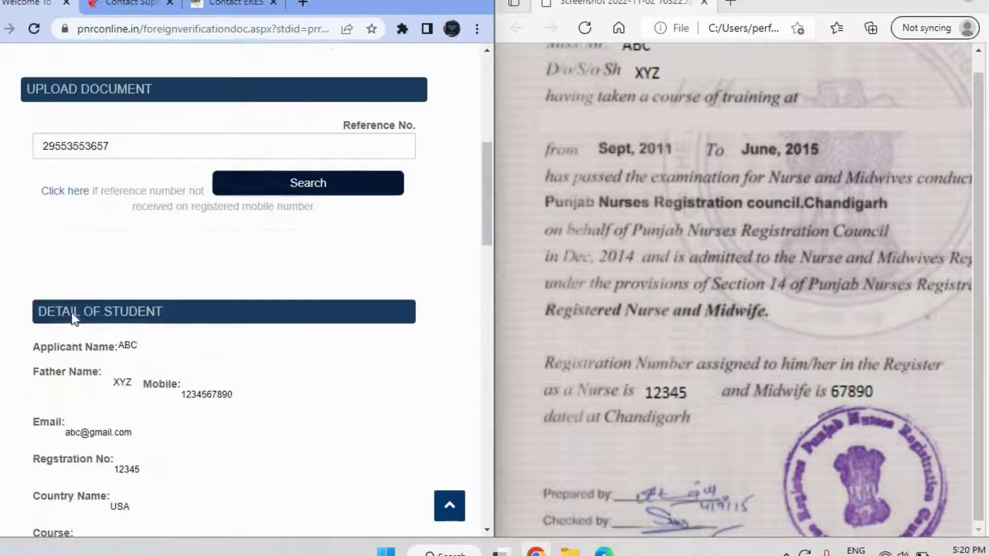
pyautogui.scroll(-7, 125, 240)
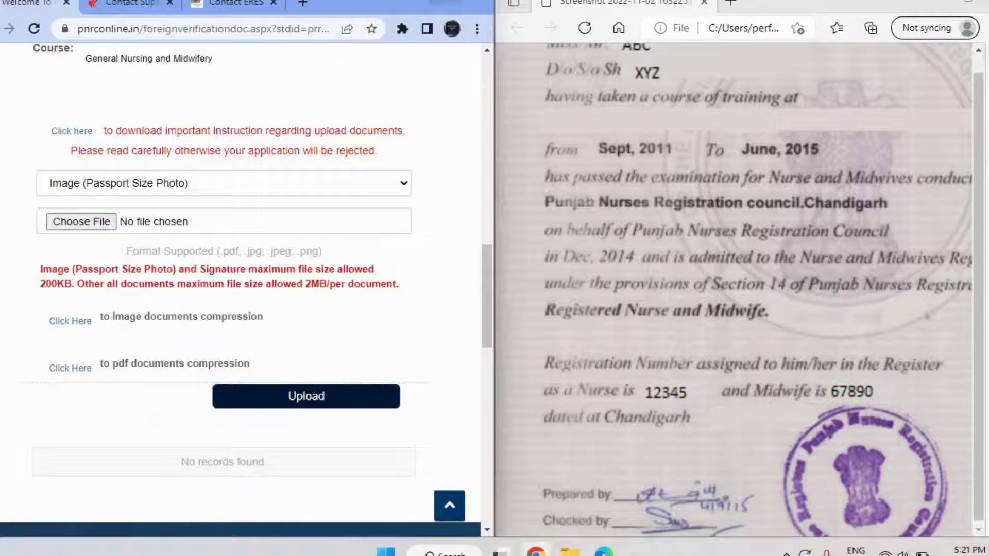
pyautogui.doubleClick(425, 7)
pyautogui.scroll(5, 380, 305)
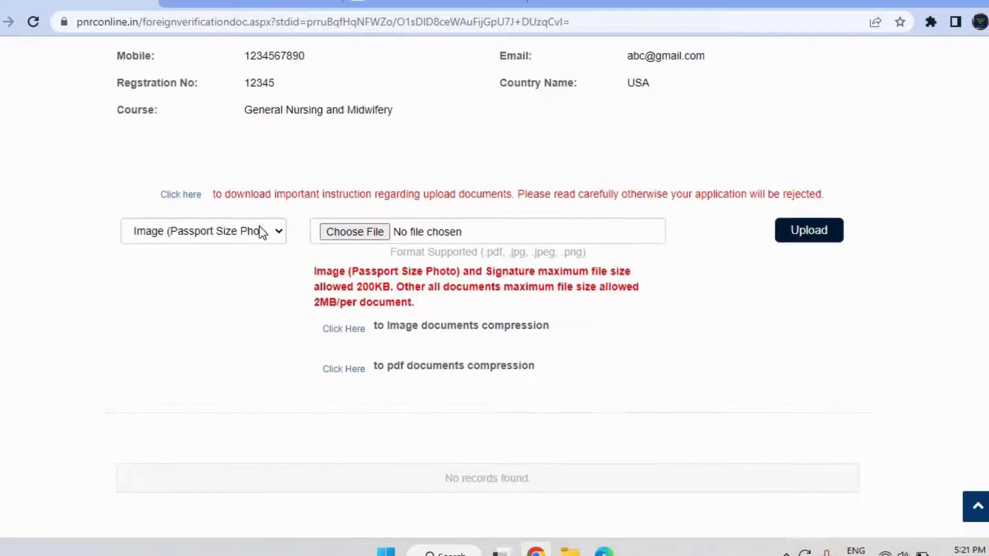
# Step: Examine the document types offered for upload and choose Image (Passport Size Photo)
pyautogui.click(260, 230)
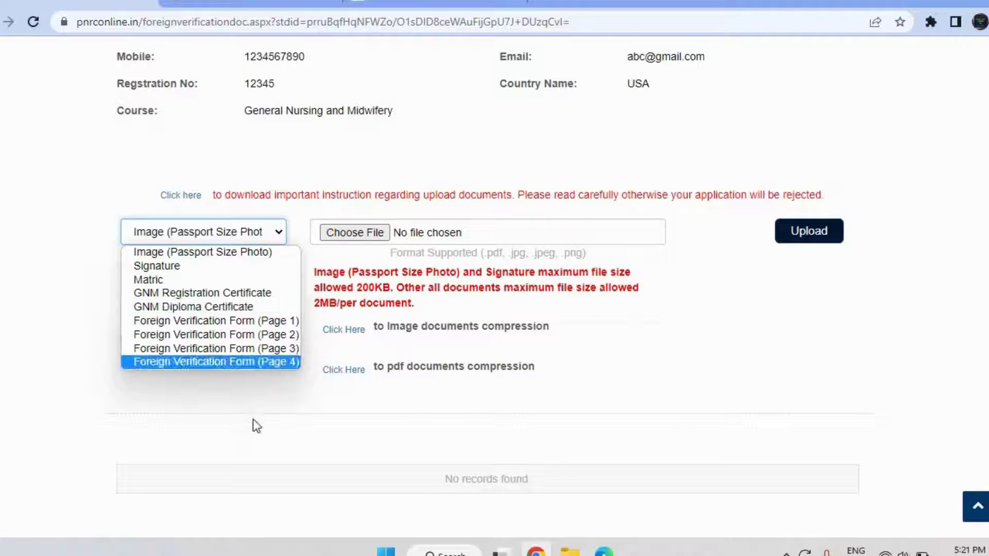
pyautogui.press('m')
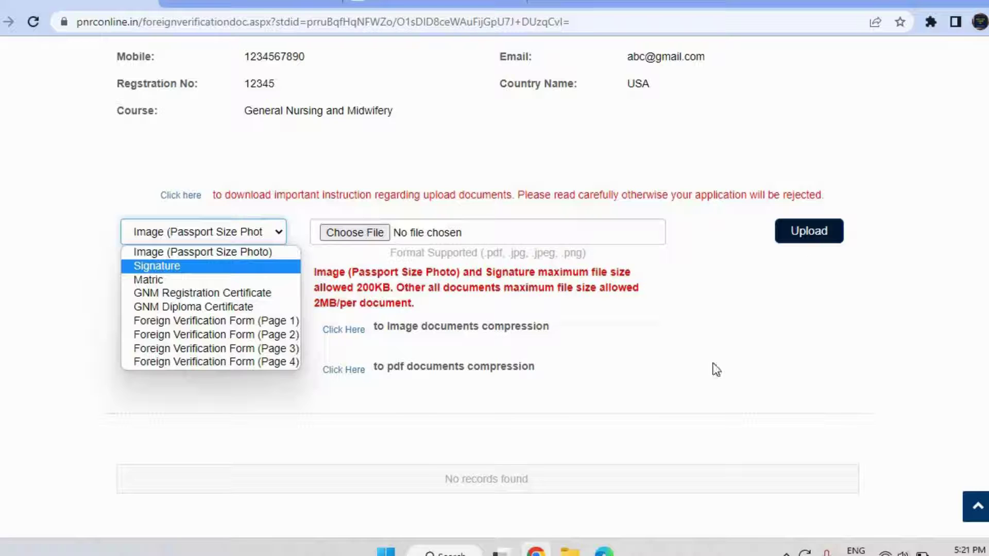
pyautogui.click(195, 252)
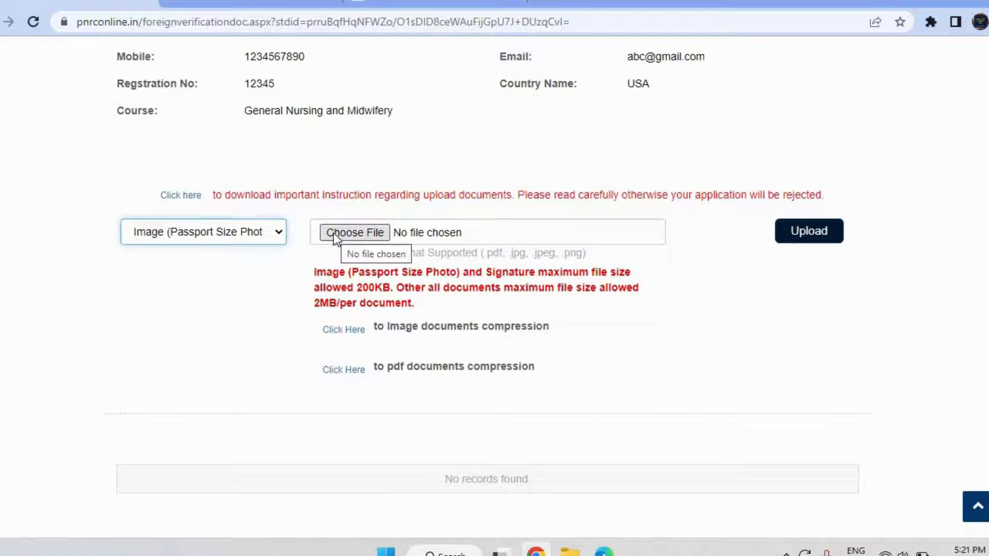
# Step: Set the document type for upload to Foreign Verification Form (Page 1)
pyautogui.click(216, 232)
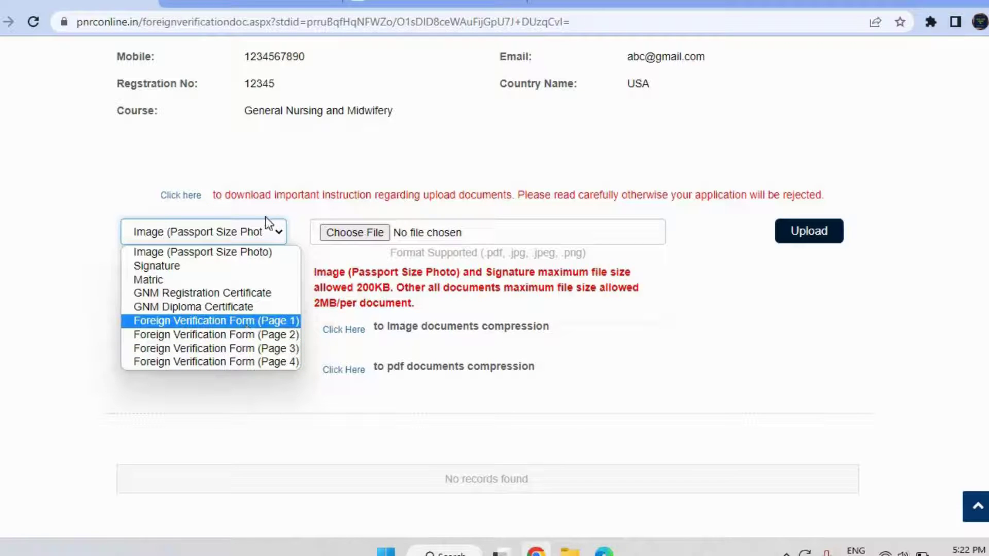
pyautogui.click(159, 224)
pyautogui.click(158, 224)
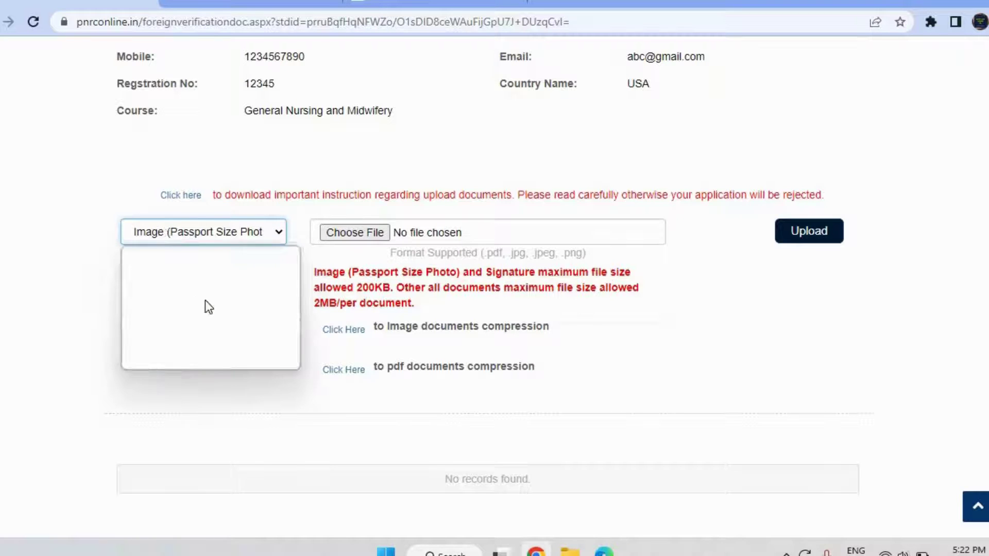
pyautogui.click(230, 320)
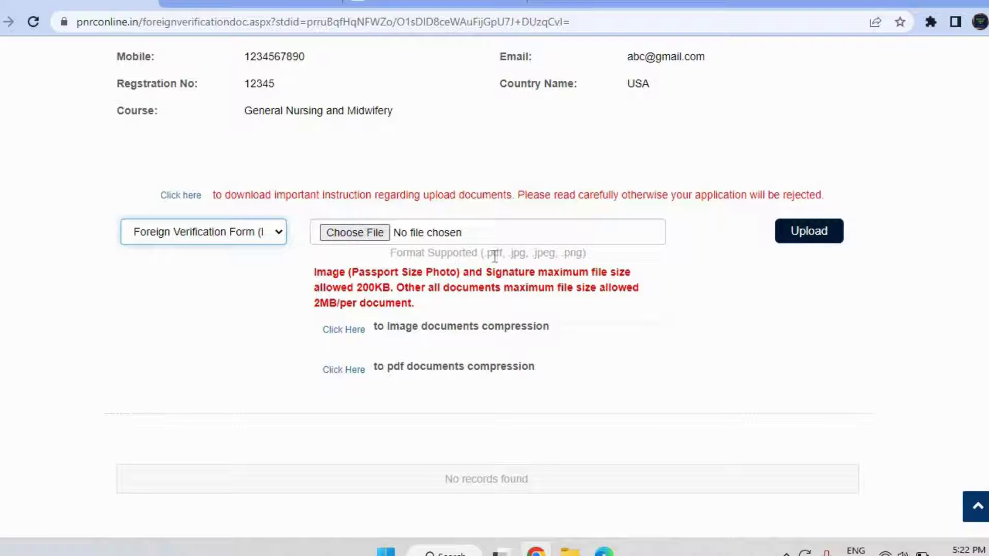
# Step: Switch the document type to Foreign Verification Form (Page 2), and return it to Page 1
pyautogui.click(238, 227)
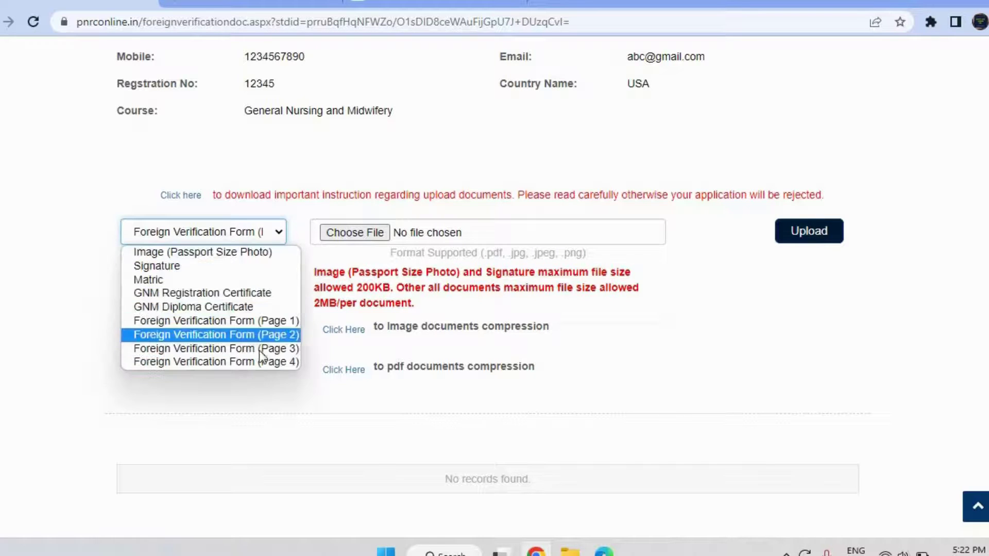
pyautogui.click(263, 335)
pyautogui.click(264, 229)
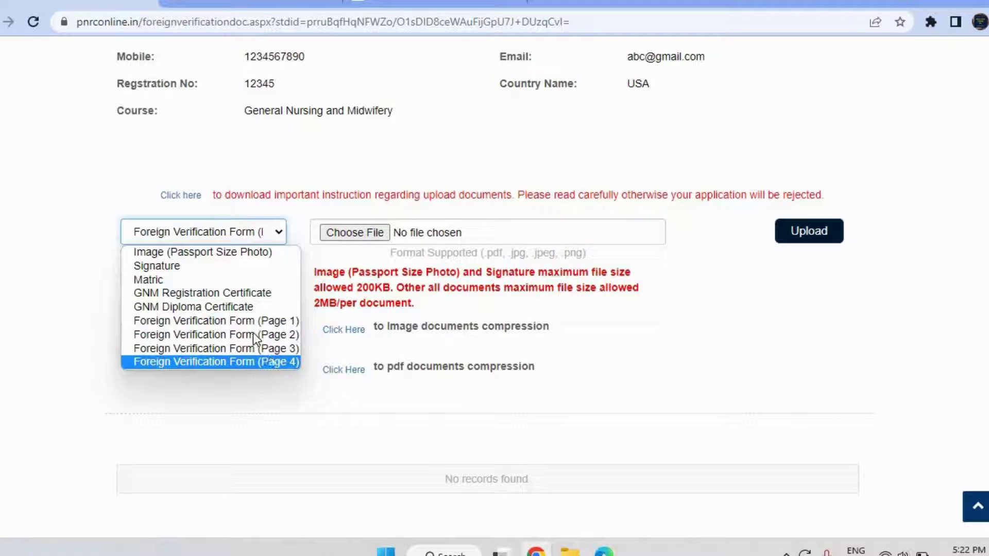
pyautogui.click(240, 325)
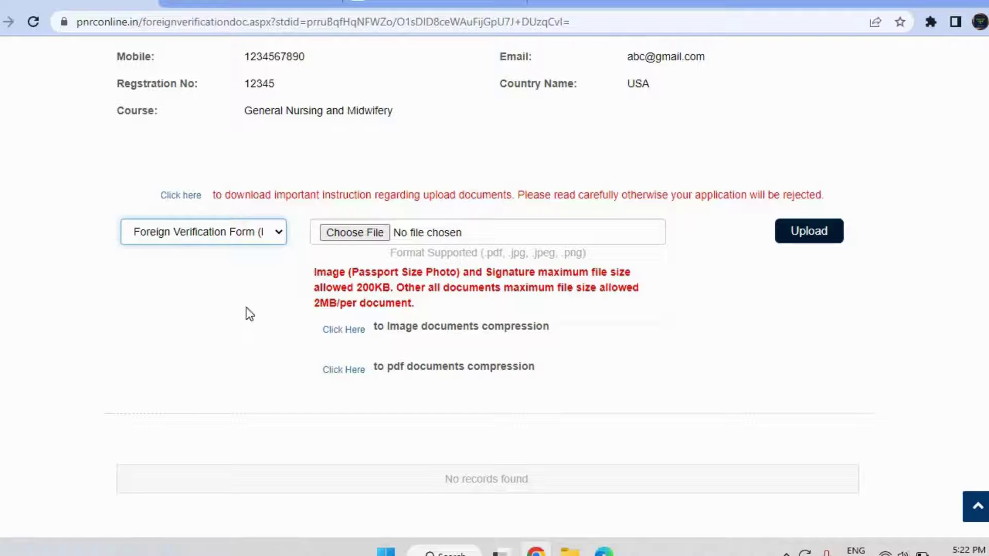
# Step: Look through the list of document types that can be uploaded, without changing the selection
pyautogui.click(241, 232)
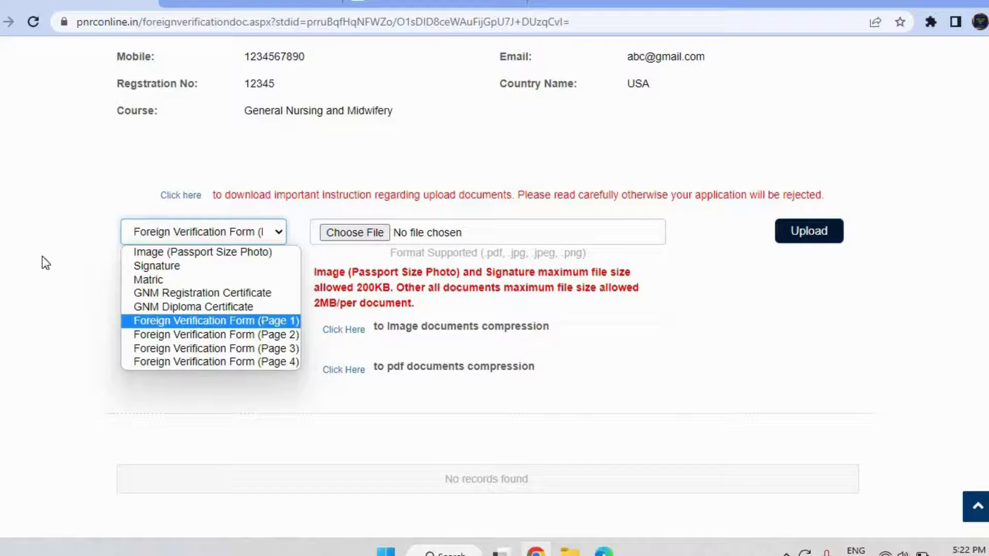
pyautogui.press('Up')
pyautogui.press('Up')
pyautogui.press('Escape')
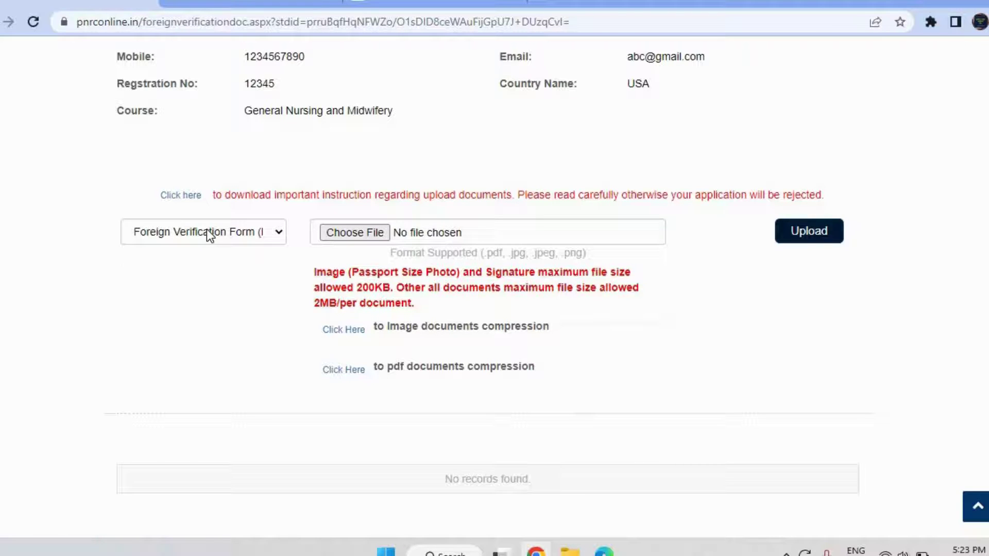
pyautogui.click(240, 231)
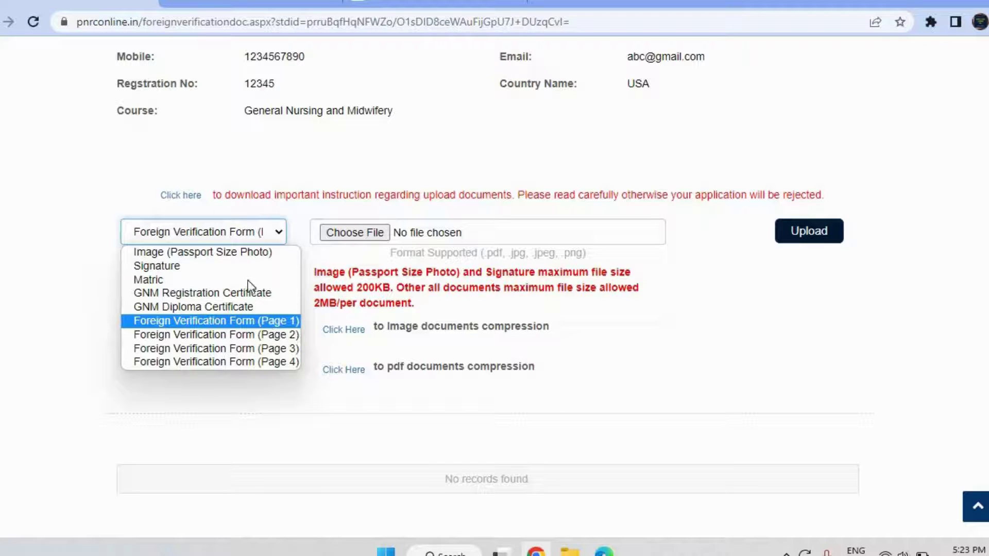
pyautogui.click(349, 234)
pyautogui.click(255, 242)
pyautogui.click(391, 242)
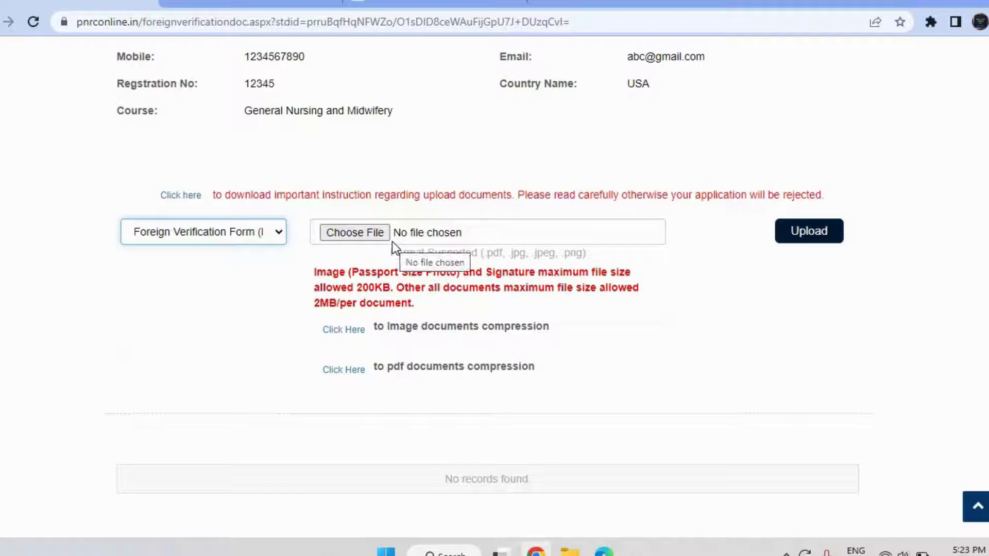
pyautogui.click(249, 233)
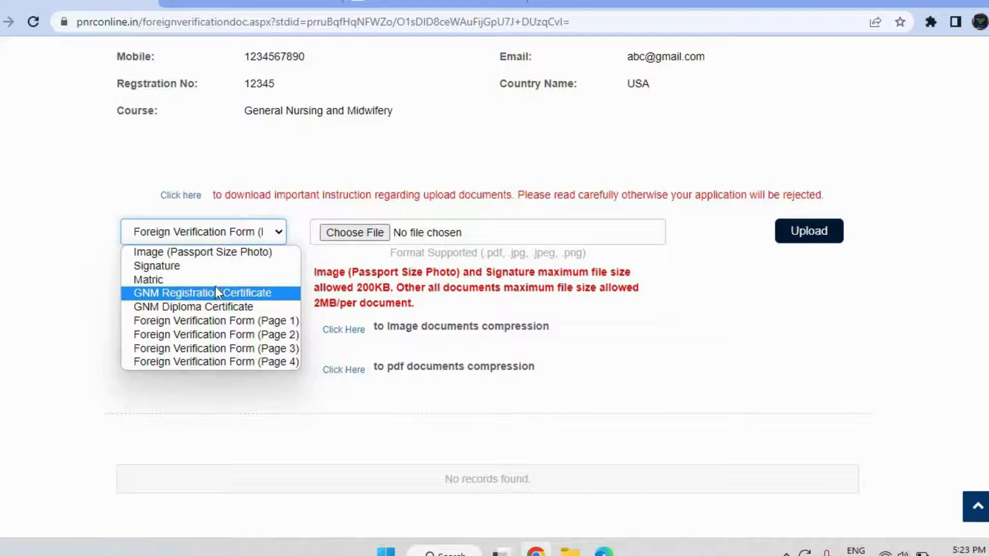
pyautogui.click(715, 317)
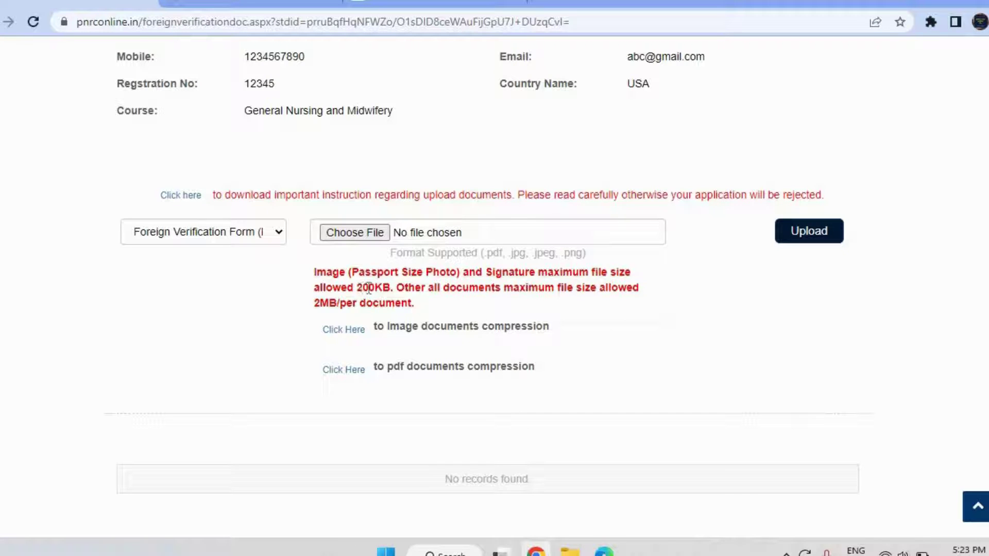
# Step: Check the maximum file sizes allowed for the photo, signature and the other listed documents
pyautogui.moveTo(357, 287); pyautogui.dragTo(390, 289)
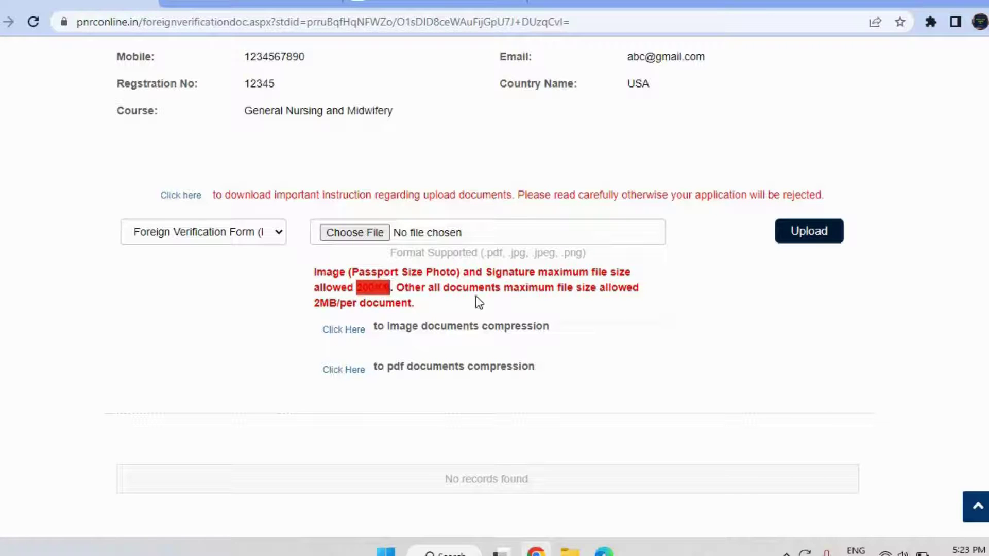
pyautogui.click(580, 307)
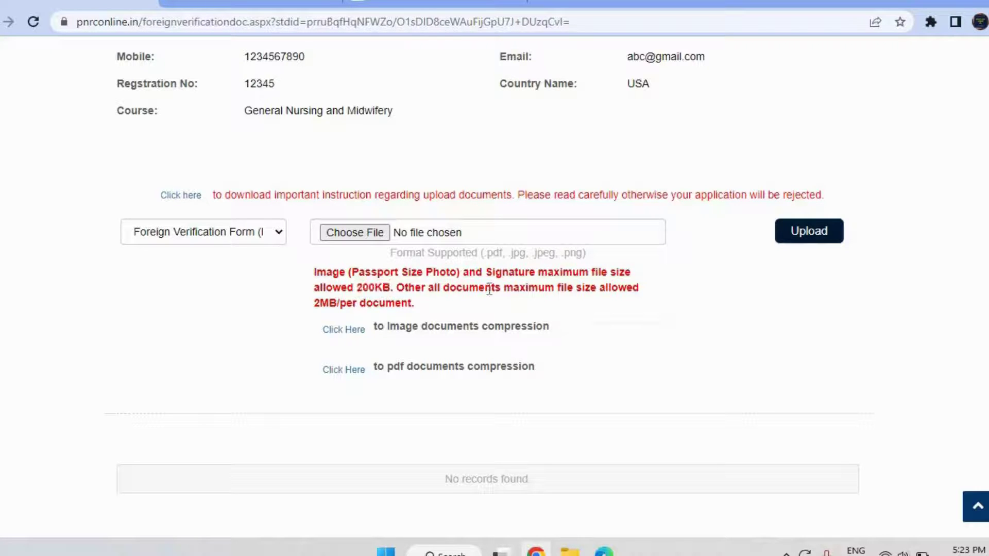
pyautogui.click(239, 236)
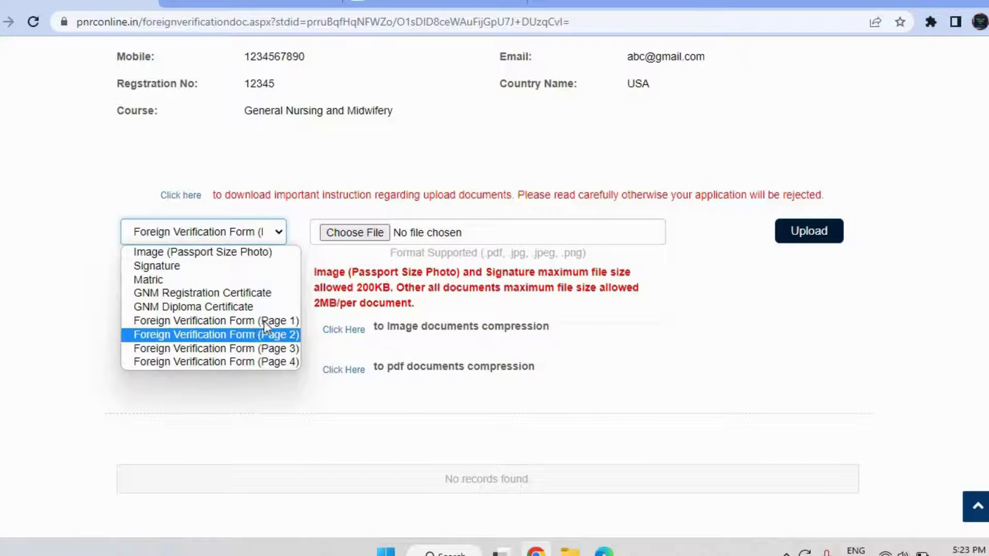
pyautogui.click(362, 275)
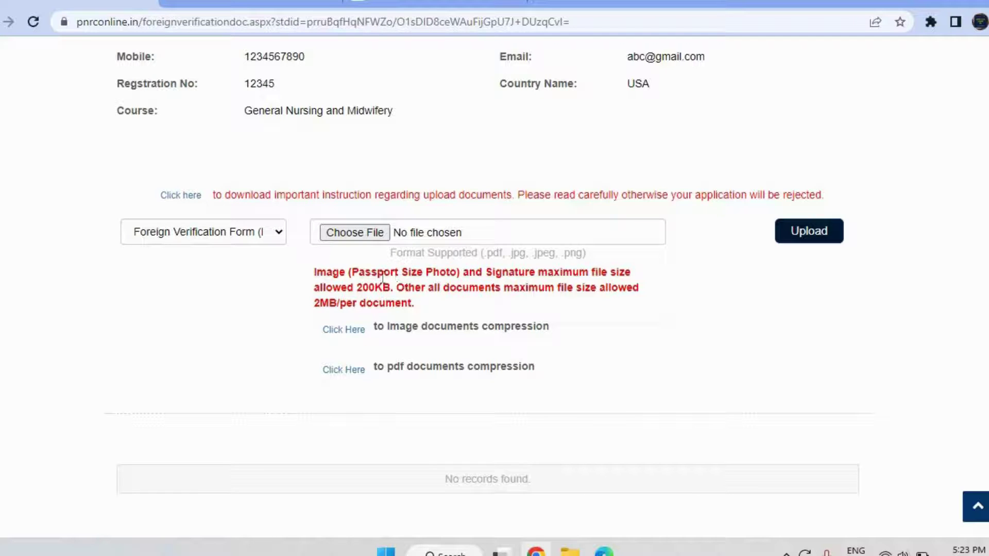
# Step: Search the web for "compress image to 20kb" in a separate browser tab and open the 11zon image compressor
pyautogui.click(545, 4)
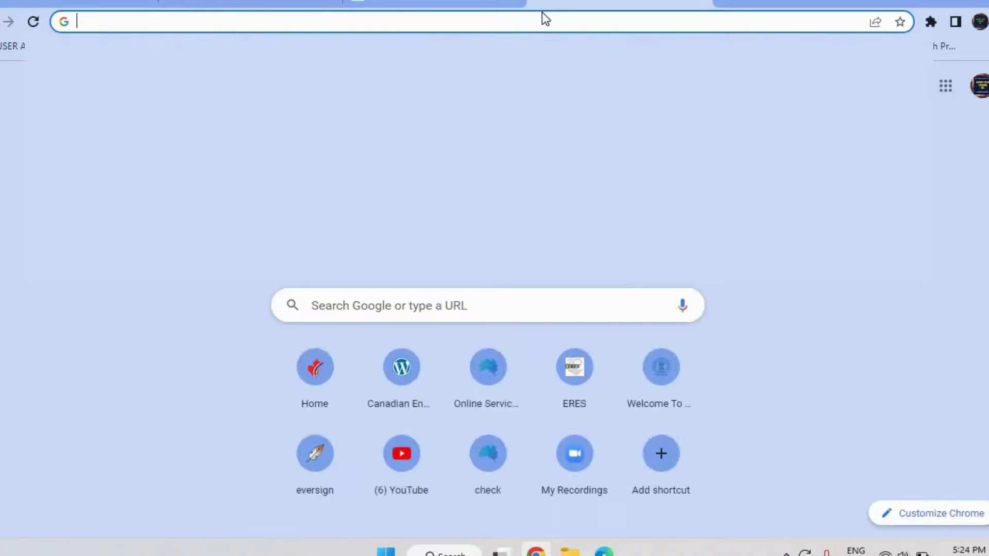
pyautogui.write('com')
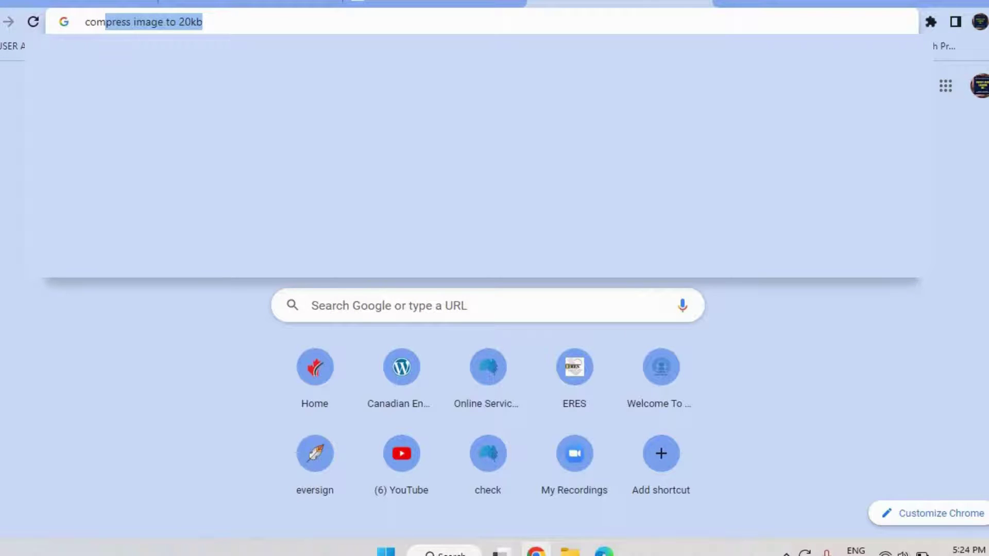
pyautogui.press('Return')
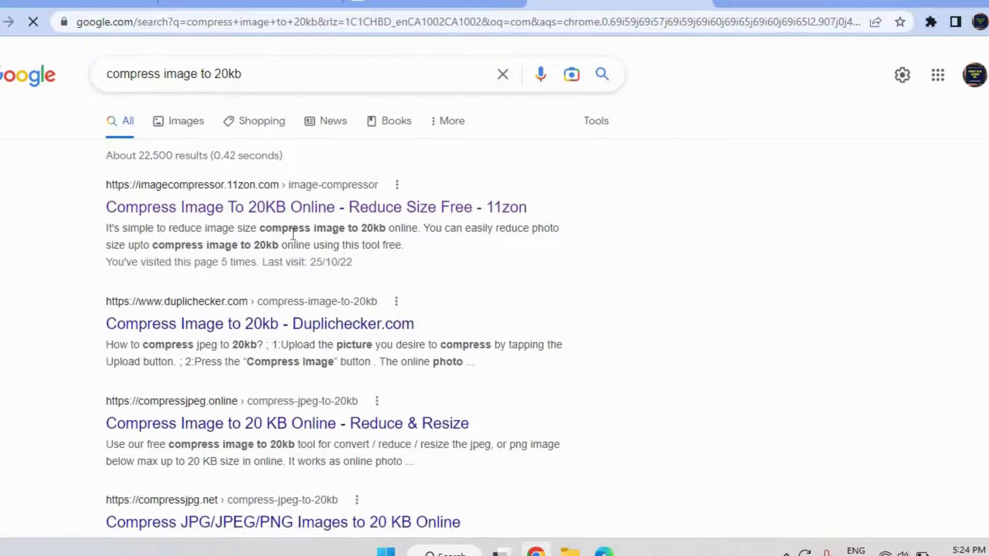
pyautogui.click(215, 207)
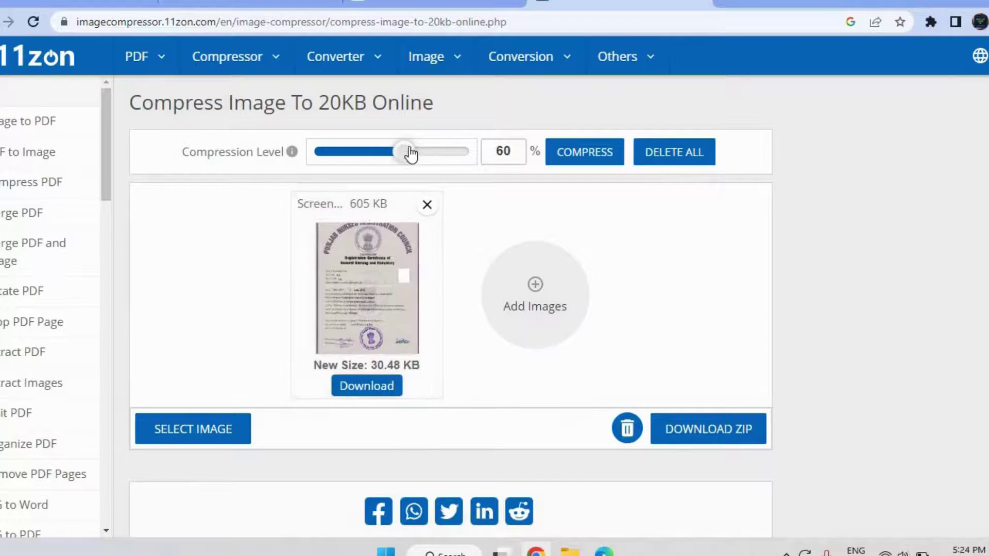
# Step: Compress the registration certificate image again with the compression level set to 73%
pyautogui.moveTo(407, 164); pyautogui.dragTo(373, 163)
pyautogui.click(423, 164)
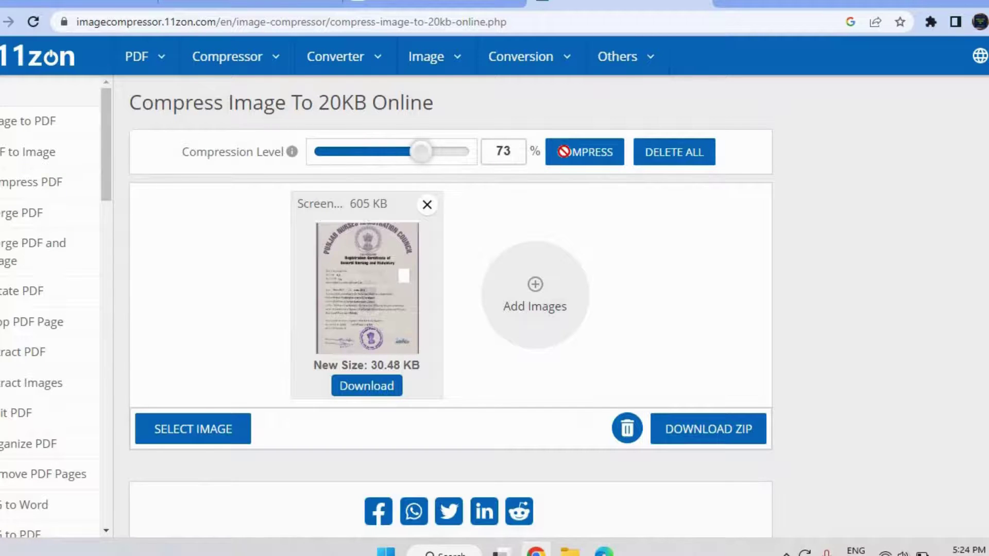
pyautogui.click(560, 153)
pyautogui.scroll(-1, 441, 303)
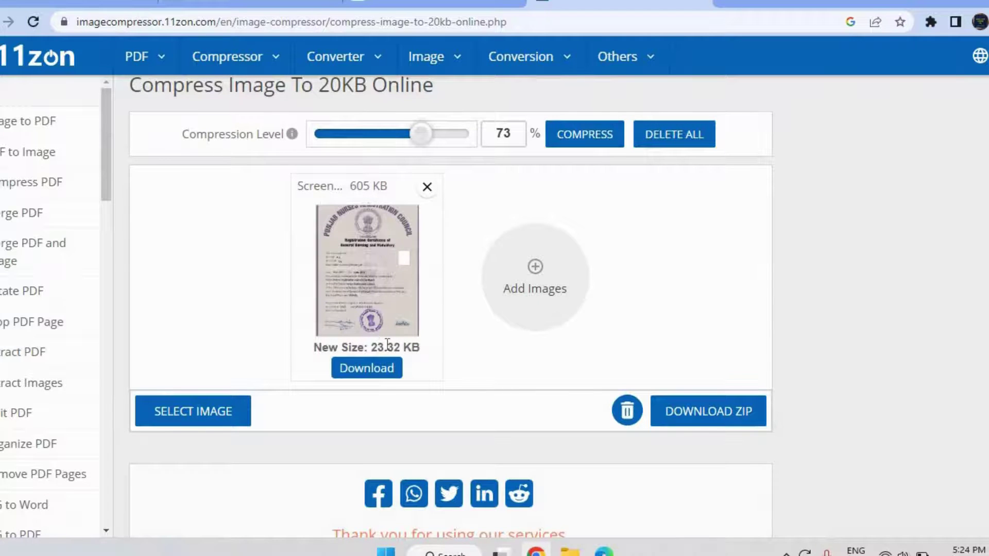
pyautogui.scroll(1, 388, 344)
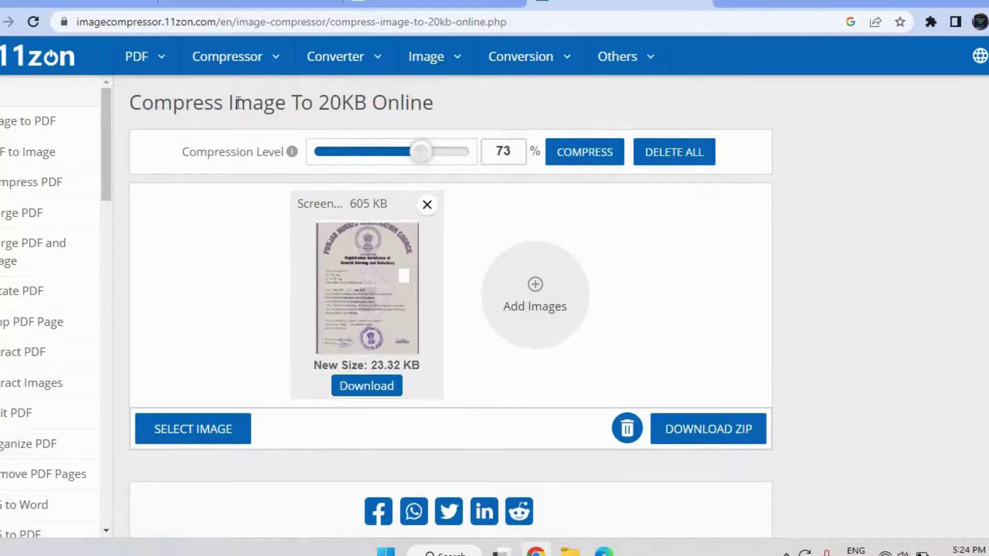
# Step: Return to the web search, look for "compress pdf" instead, and open the iLovePDF compression page
pyautogui.hotkey('alt', 'Left')
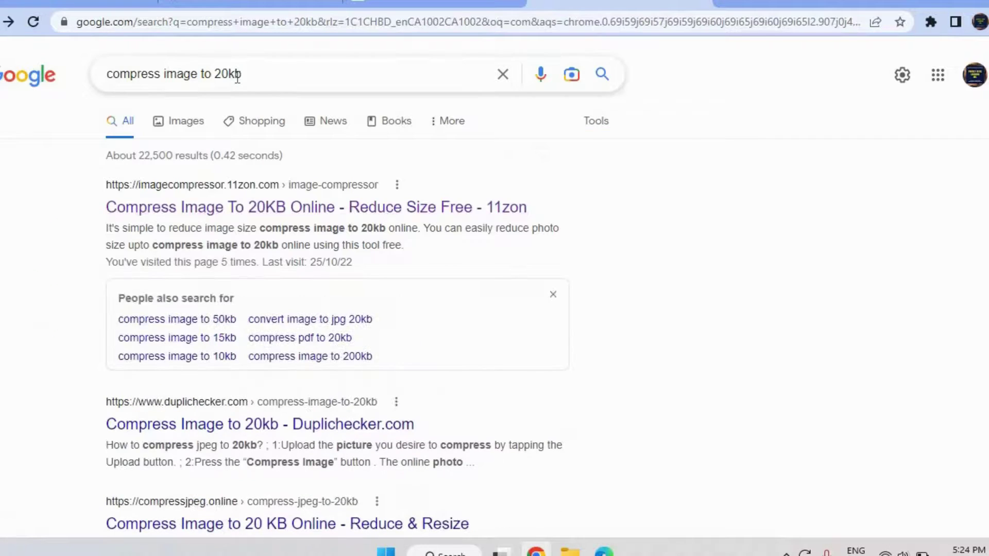
pyautogui.click(236, 73)
pyautogui.tripleClick(236, 74)
pyautogui.write('comp')
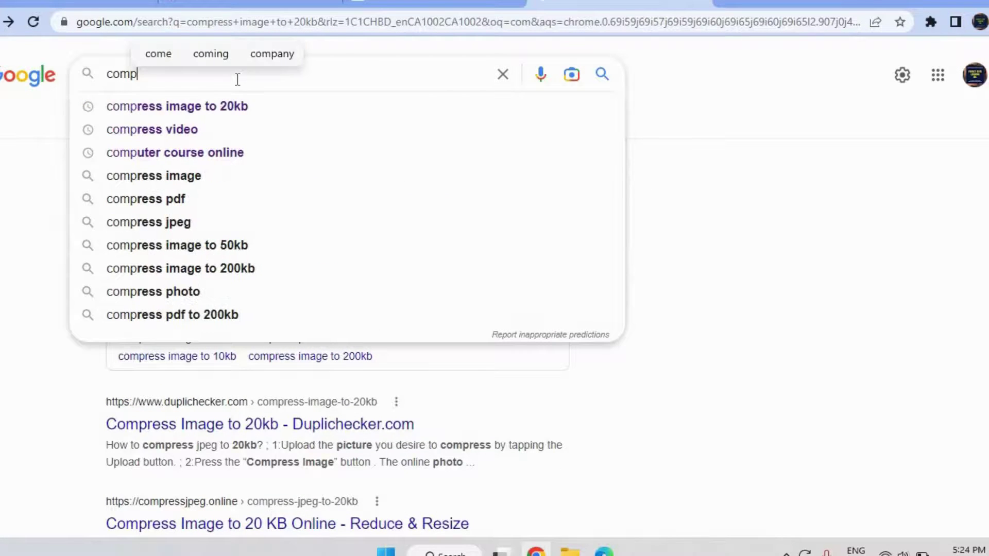
pyautogui.write('re')
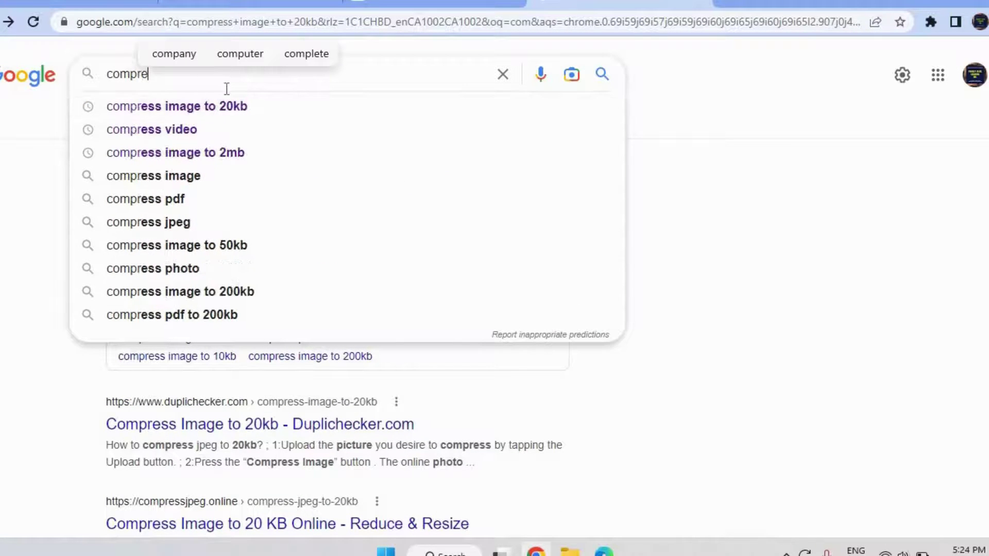
pyautogui.write('ss pdf')
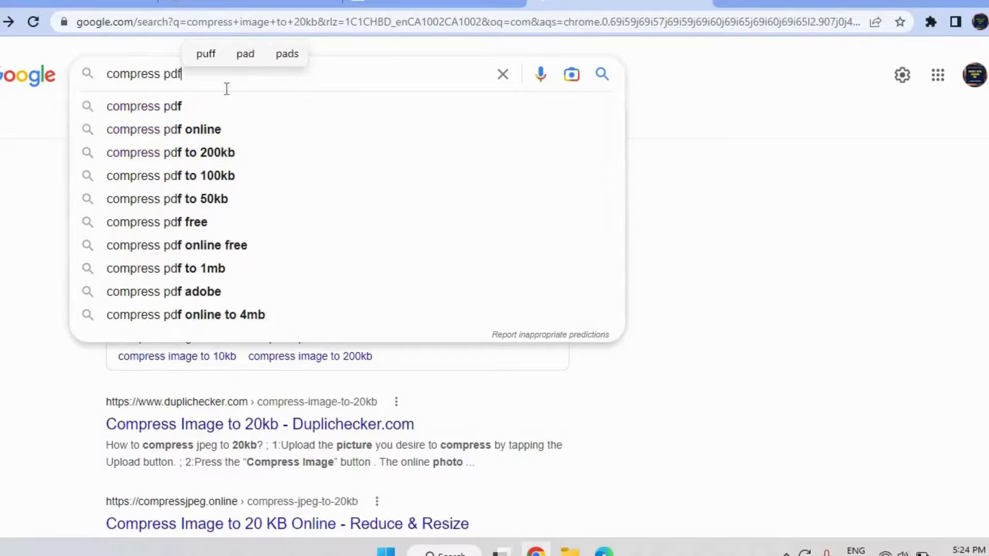
pyautogui.press('Return')
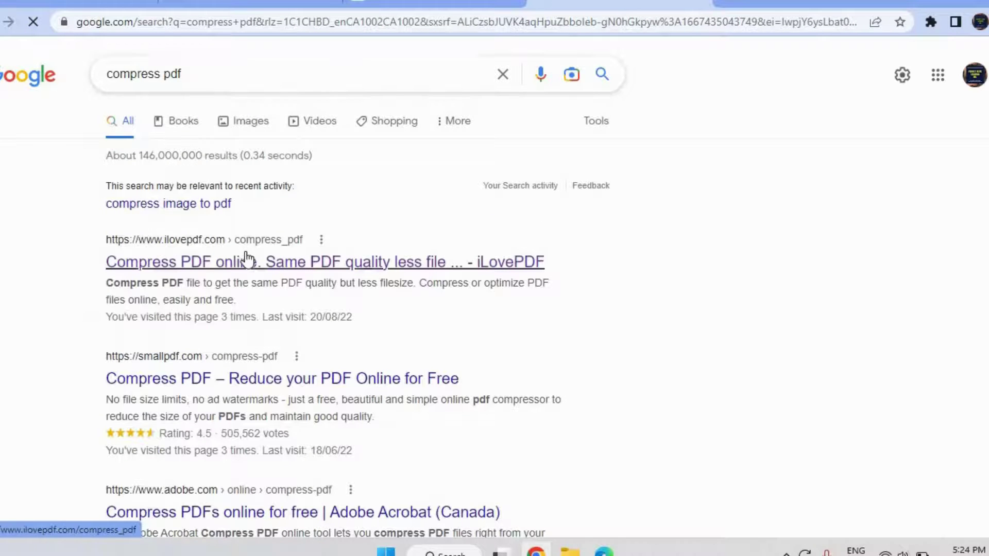
pyautogui.click(331, 255)
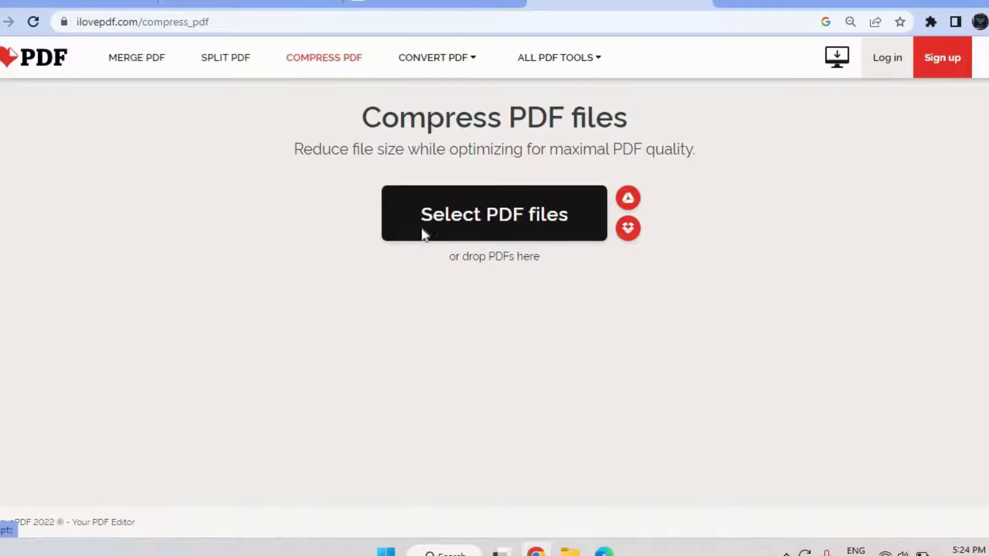
# Step: Load the Lippincott's NCLEX-RN review PDF from the Desktop and compress it at the recommended level
pyautogui.rightClick(422, 229)
pyautogui.click(420, 218)
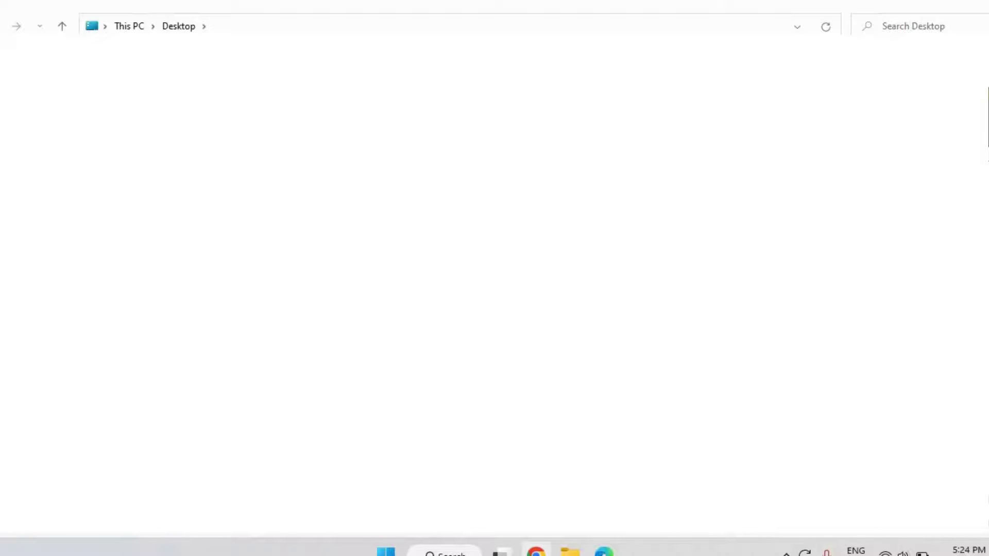
pyautogui.doubleClick(471, 364)
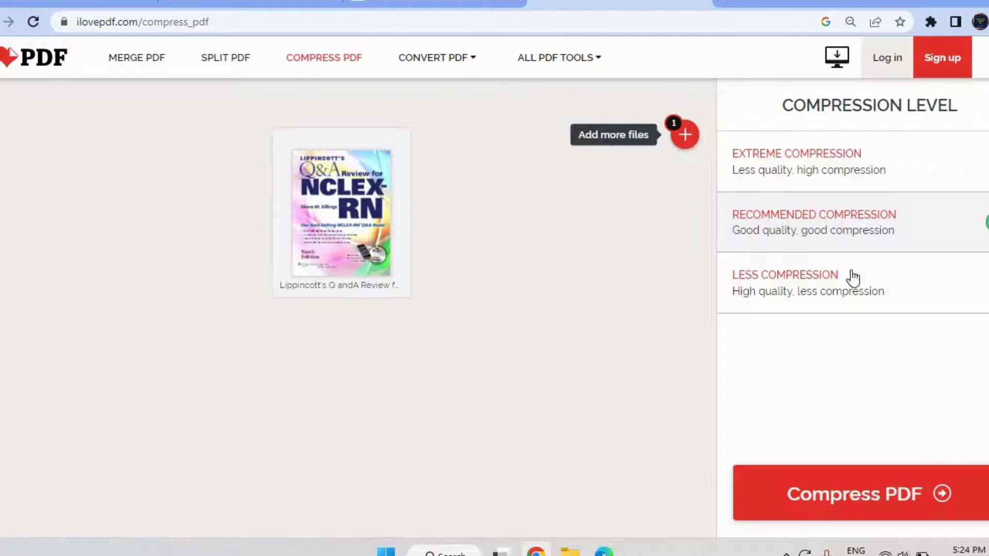
pyautogui.click(793, 502)
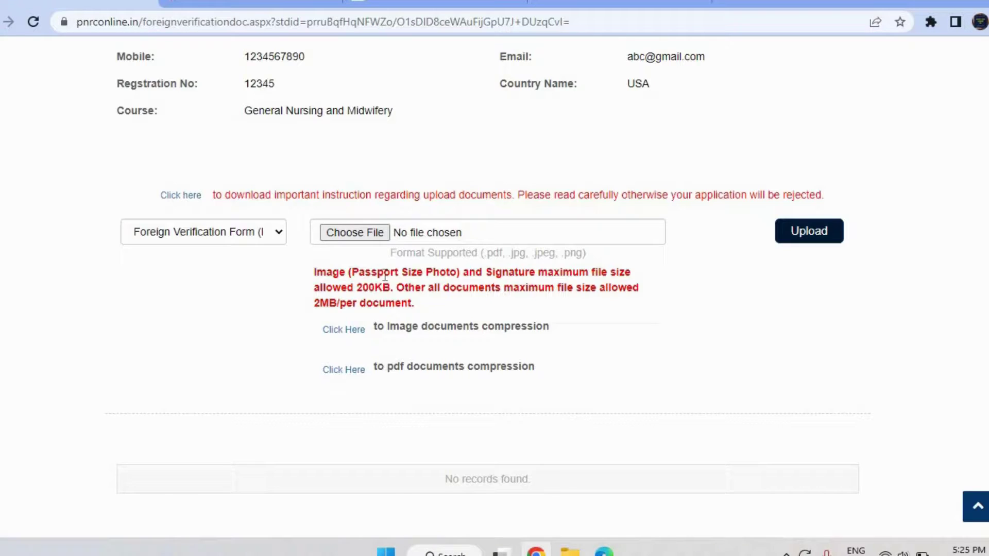
# Step: Back on the PNRC upload page, set the document type to GNM Registration Certificate
pyautogui.scroll(-2, 366, 276)
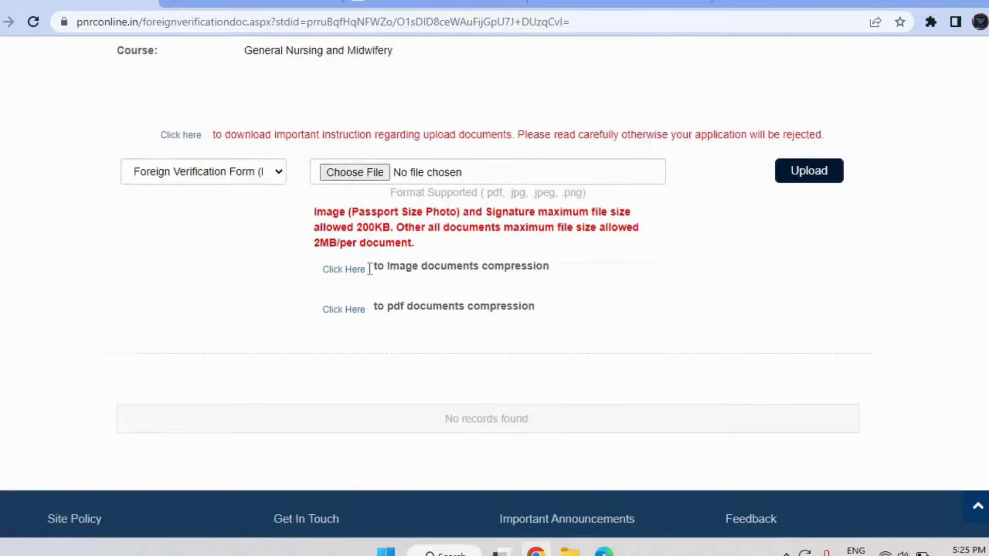
pyautogui.scroll(2, 278, 206)
pyautogui.scroll(-2, 278, 211)
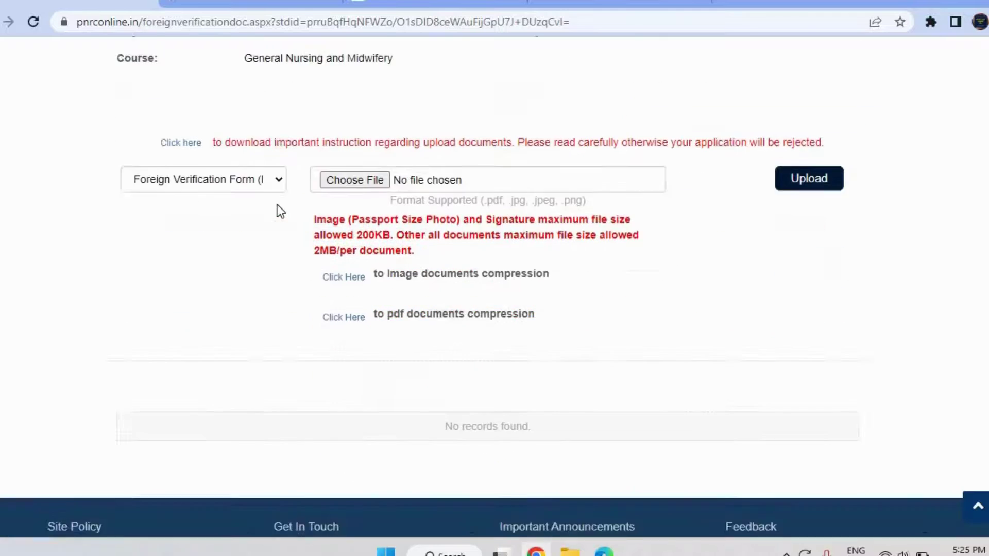
pyautogui.scroll(-2, 277, 205)
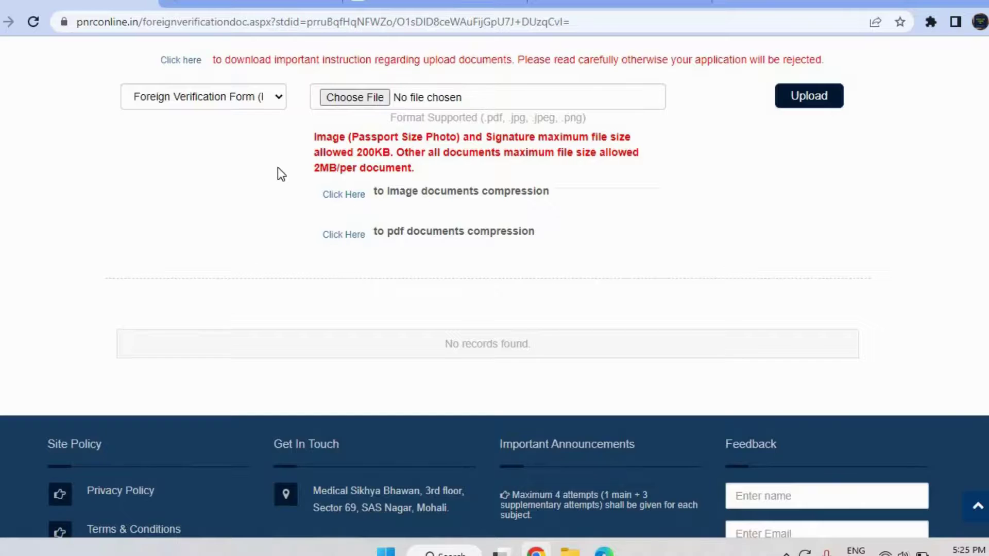
pyautogui.scroll(-2, 277, 168)
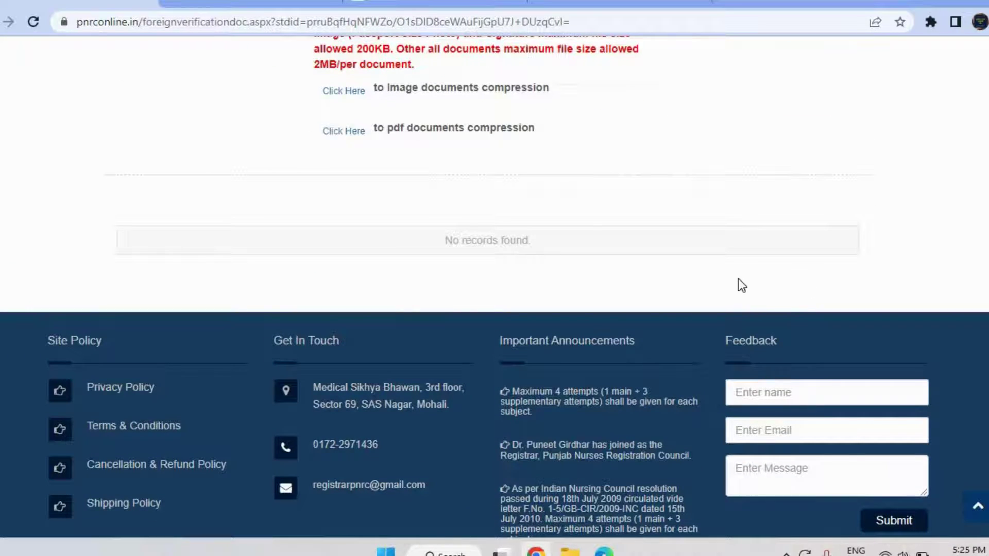
pyautogui.scroll(3, 740, 289)
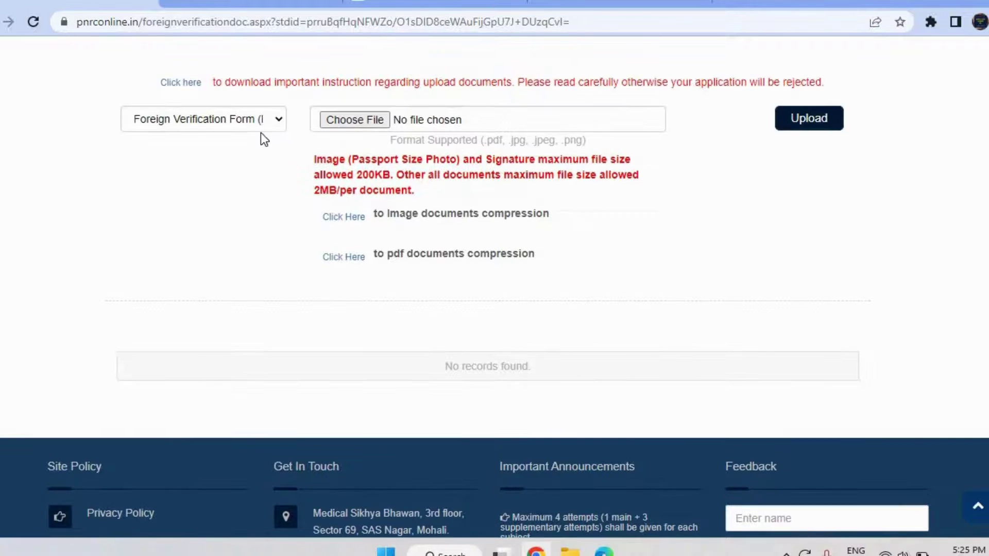
pyautogui.click(239, 114)
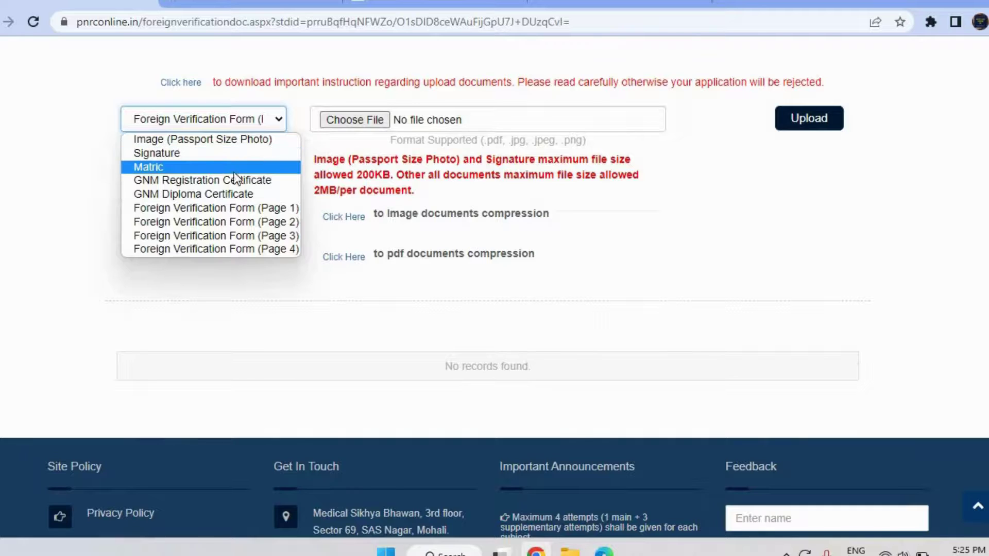
pyautogui.click(278, 181)
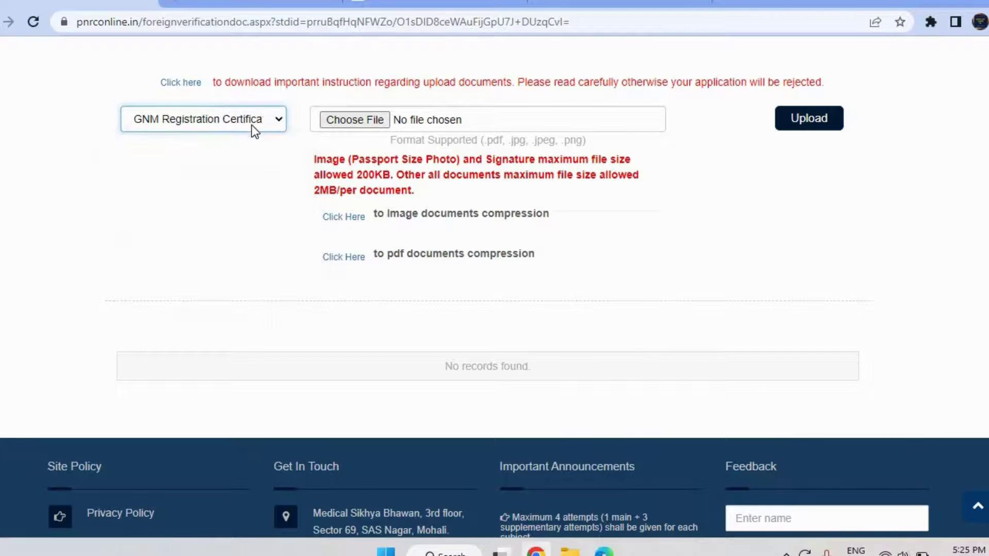
# Step: Review the available document types, from the passport photo to the verification form pages, without changing the selection
pyautogui.click(251, 125)
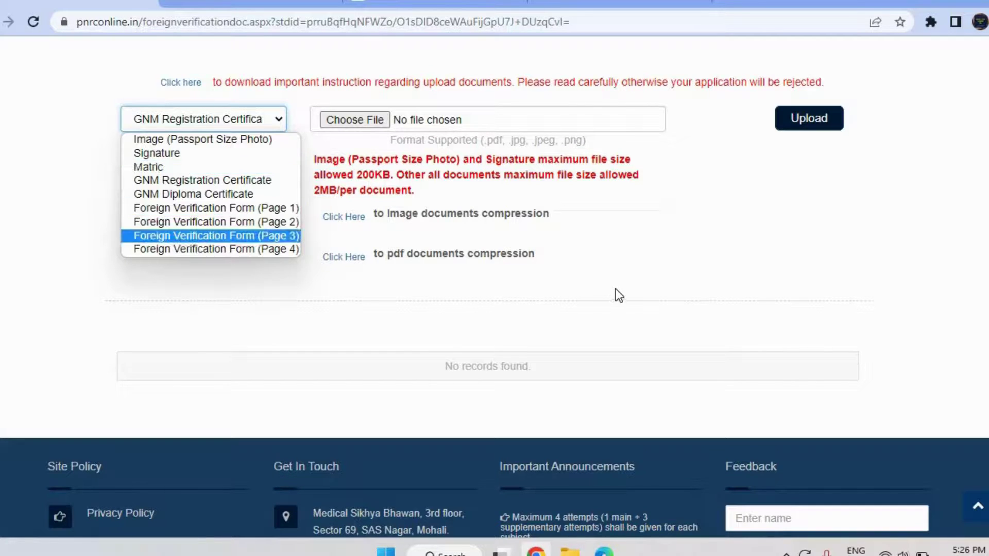
pyautogui.click(818, 391)
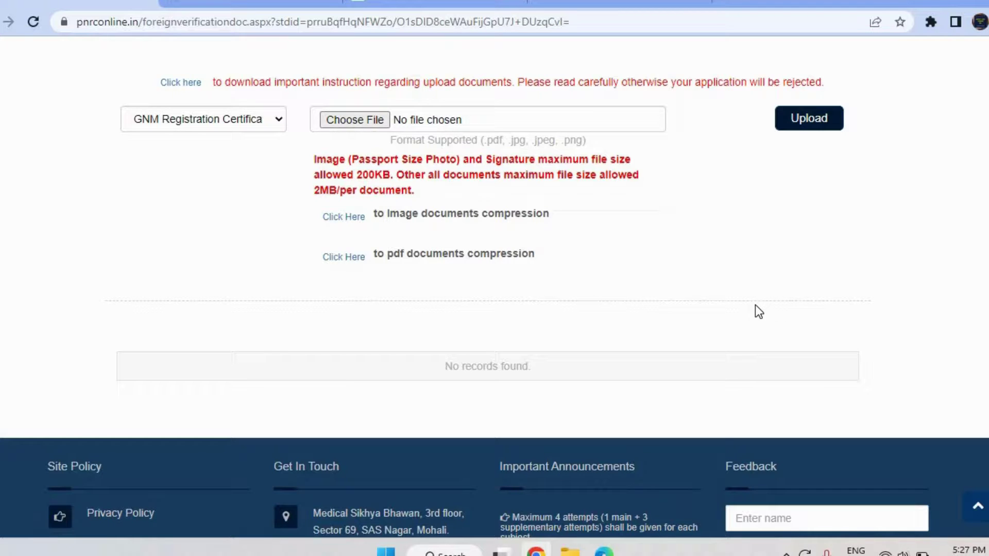
pyautogui.scroll(1, 606, 273)
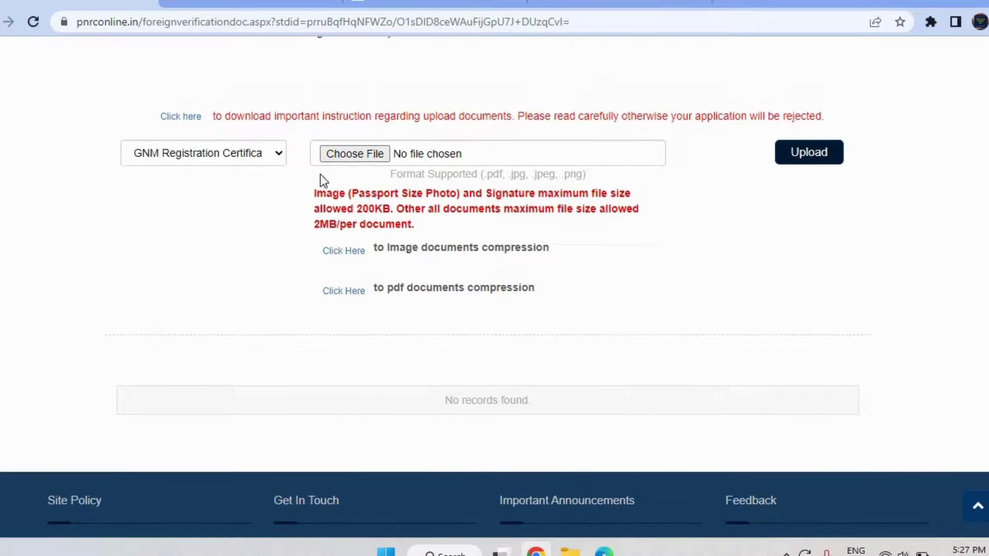
pyautogui.click(257, 153)
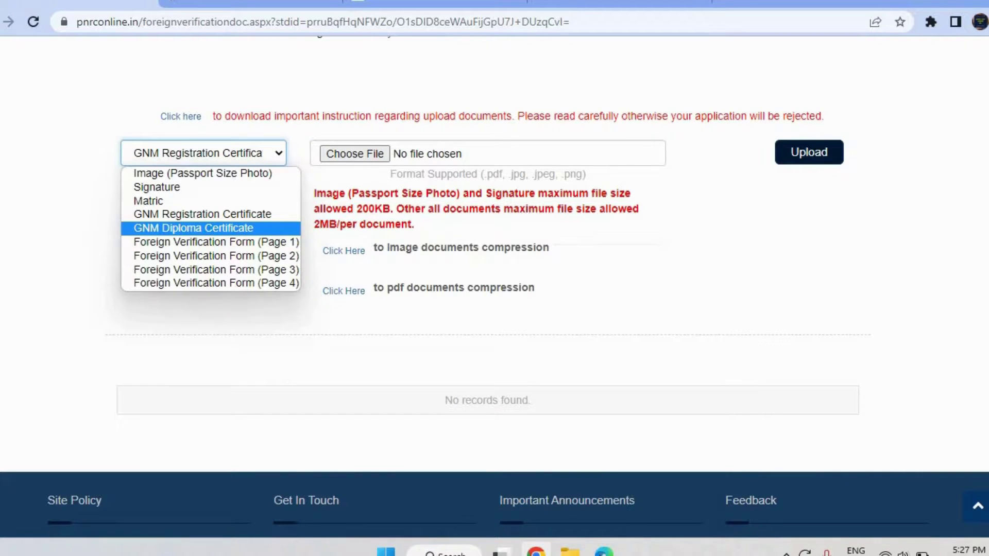
# Step: Switch to Microsoft Edge, view the nursing registration certificate image maximized, and return to the PNRC upload page in Chrome
pyautogui.click(604, 551)
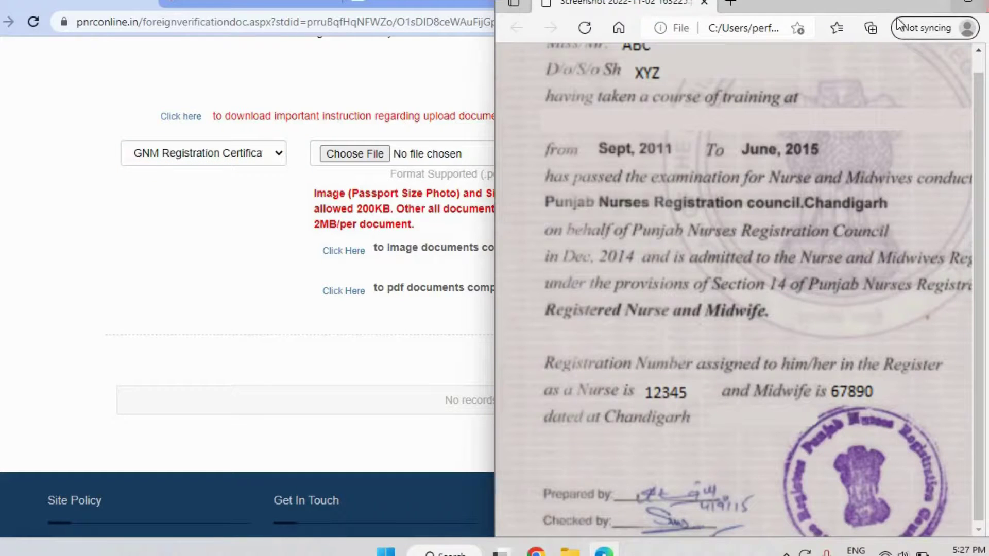
pyautogui.press('super+Up')
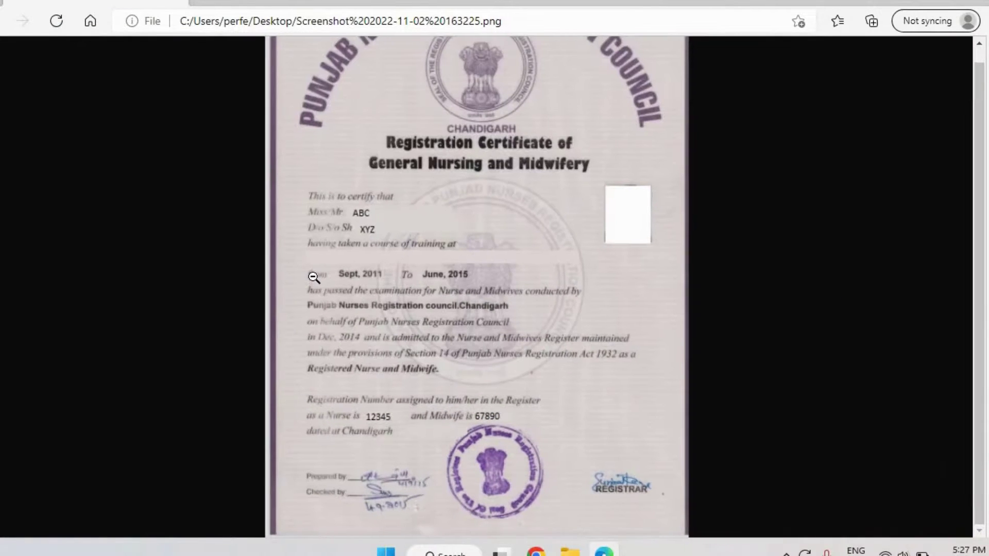
pyautogui.click(314, 277)
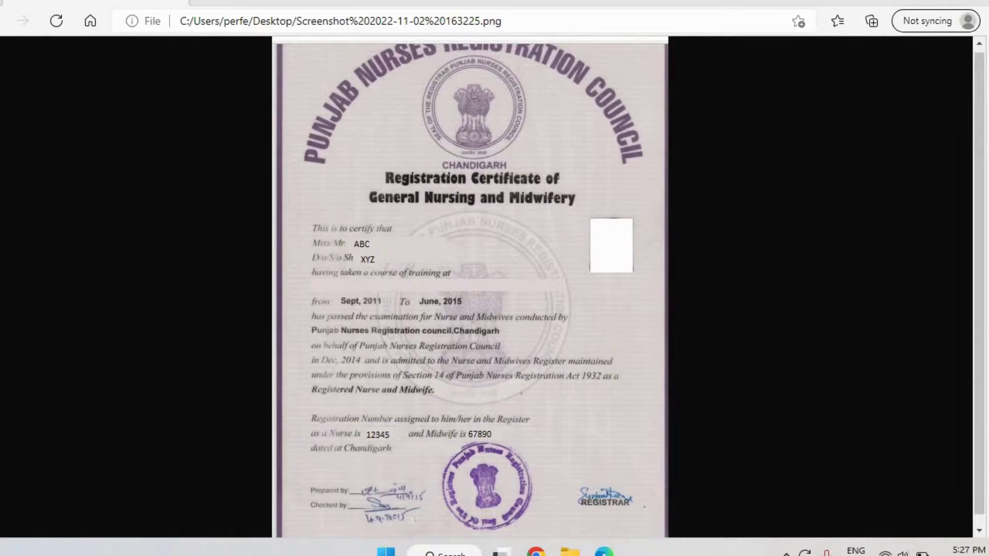
pyautogui.hotkey('alt', 'Tab')
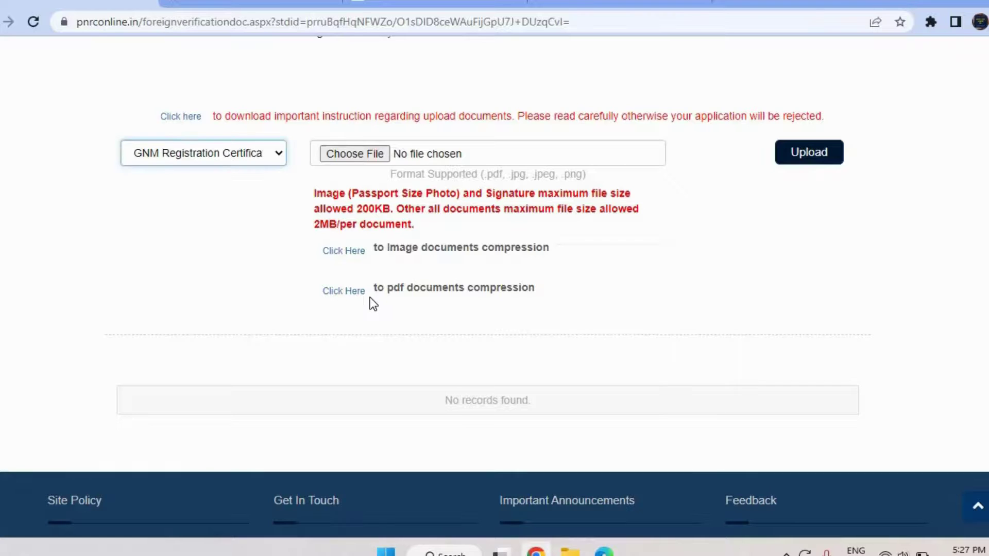
# Step: Open the Document Upload and Payment page for online foreign verification and go to its reference number field
pyautogui.scroll(3, 370, 302)
pyautogui.scroll(10, 370, 302)
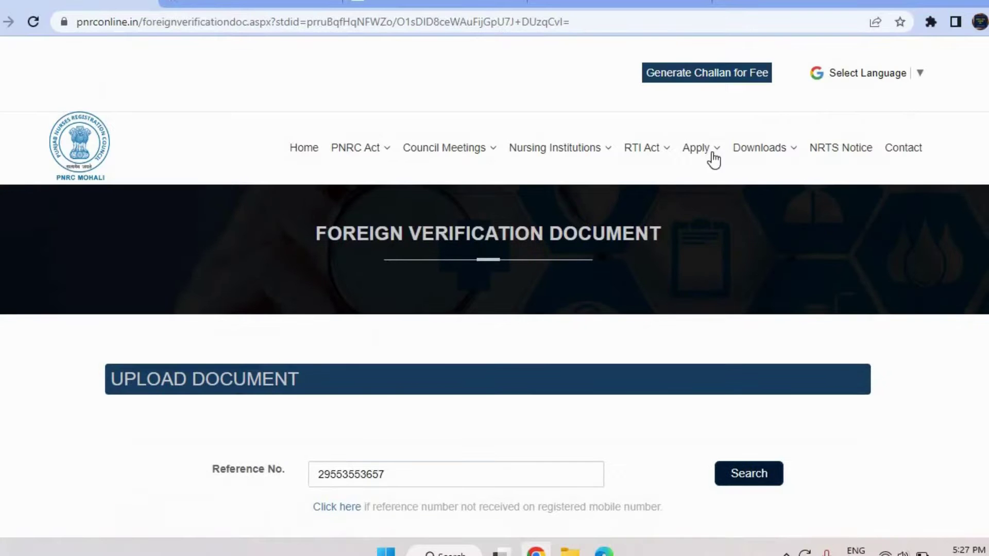
pyautogui.moveTo(711, 150)
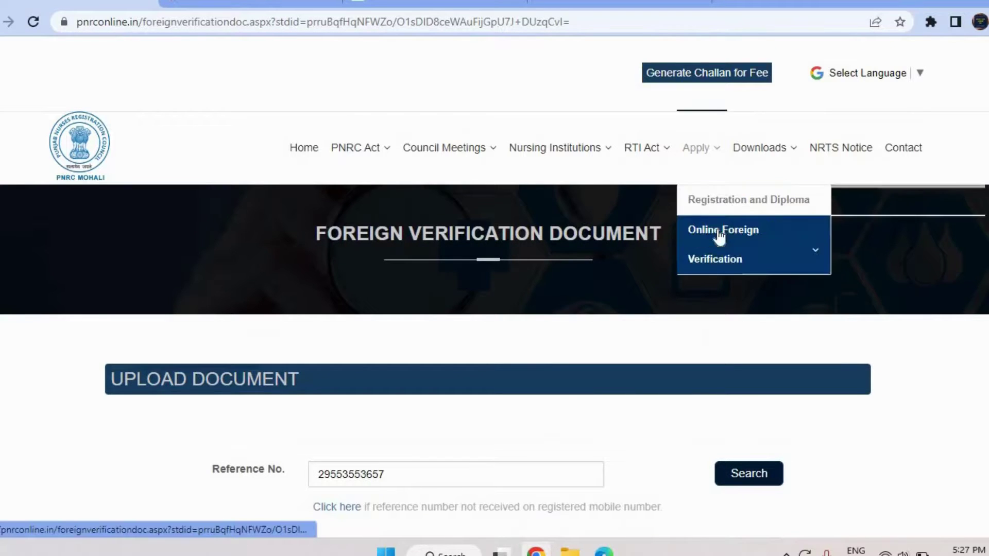
pyautogui.moveTo(718, 234)
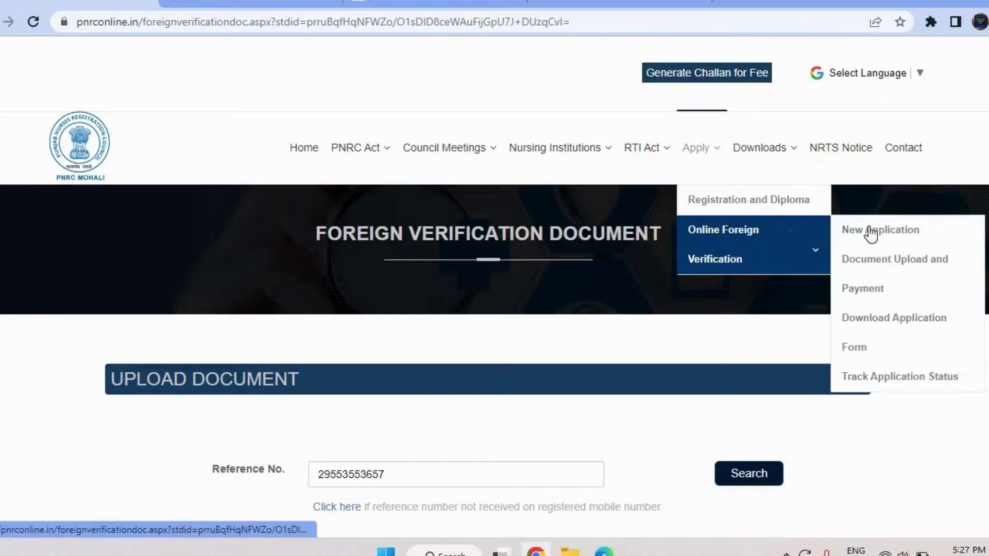
pyautogui.click(877, 275)
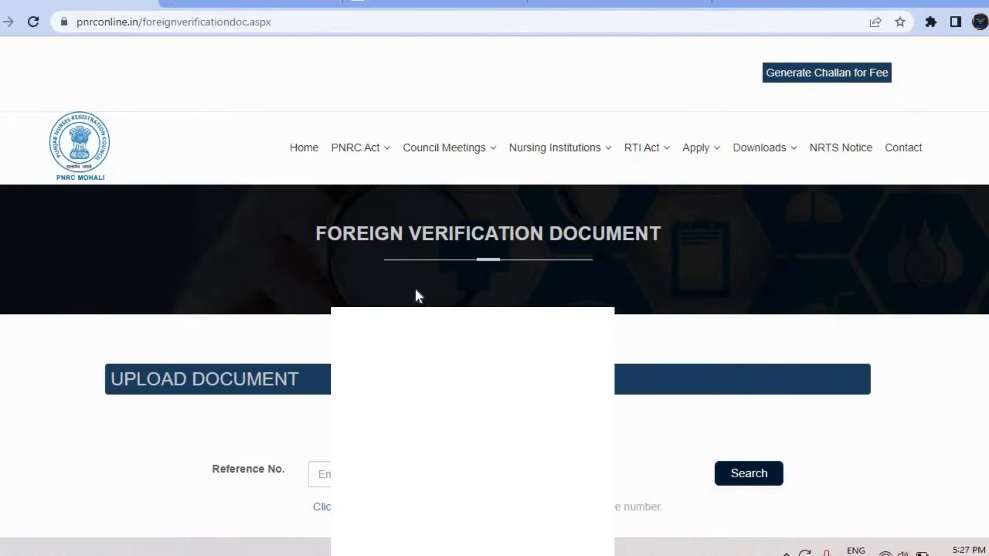
pyautogui.scroll(-3, 416, 286)
pyautogui.click(416, 287)
pyautogui.scroll(3, 686, 246)
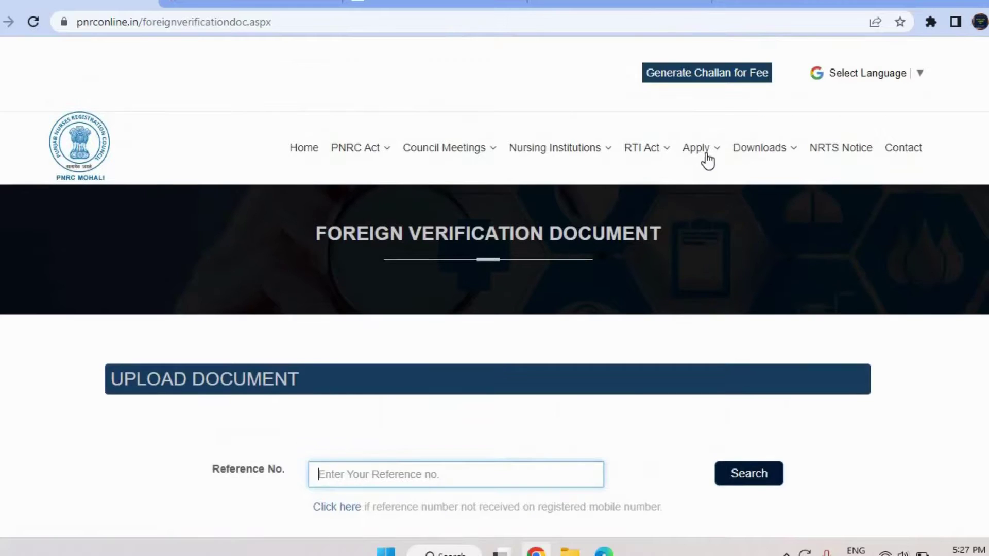
# Step: Open the Track Application Status page for online foreign verification and place the cursor in the reference number field
pyautogui.moveTo(702, 150)
pyautogui.moveTo(716, 225)
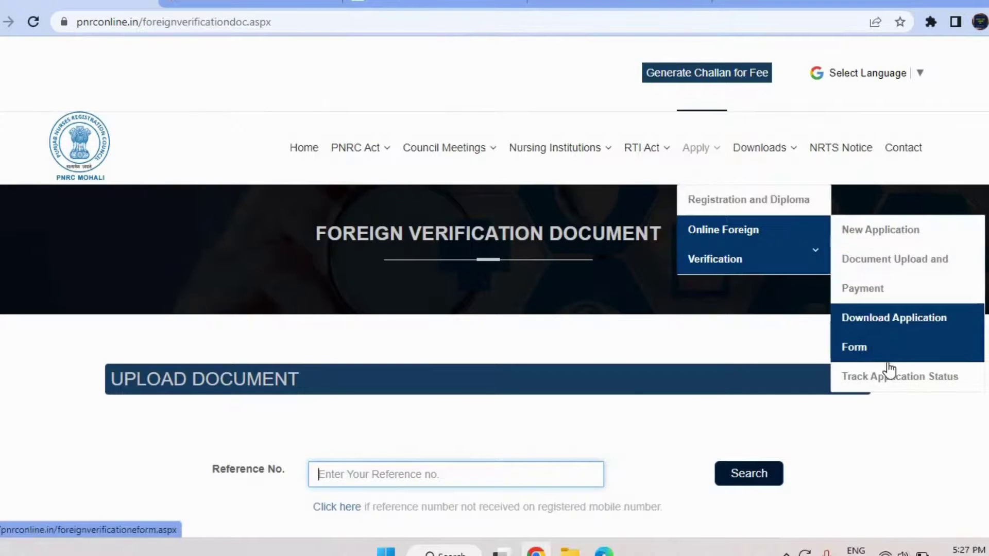
pyautogui.click(876, 380)
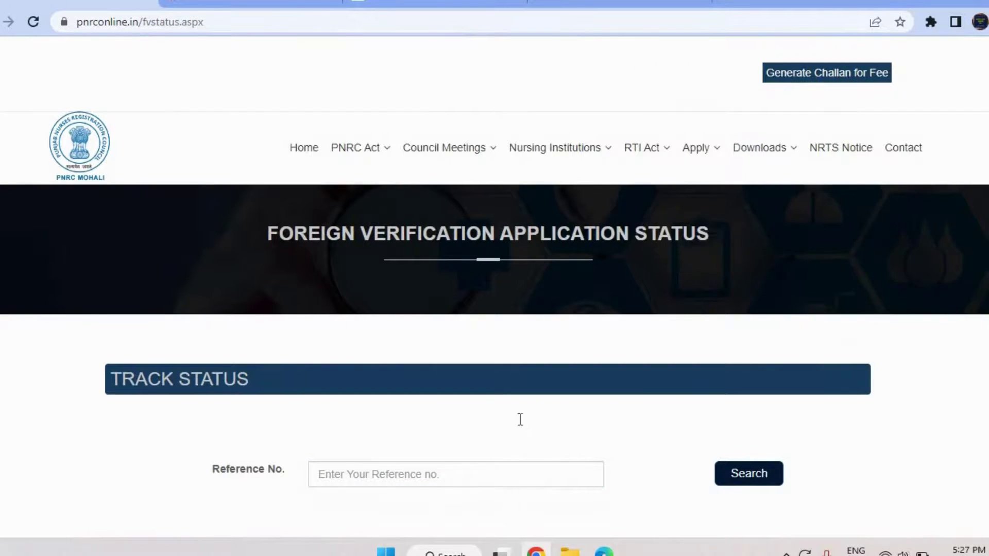
pyautogui.scroll(-1, 494, 418)
pyautogui.scroll(-1, 497, 421)
pyautogui.click(471, 404)
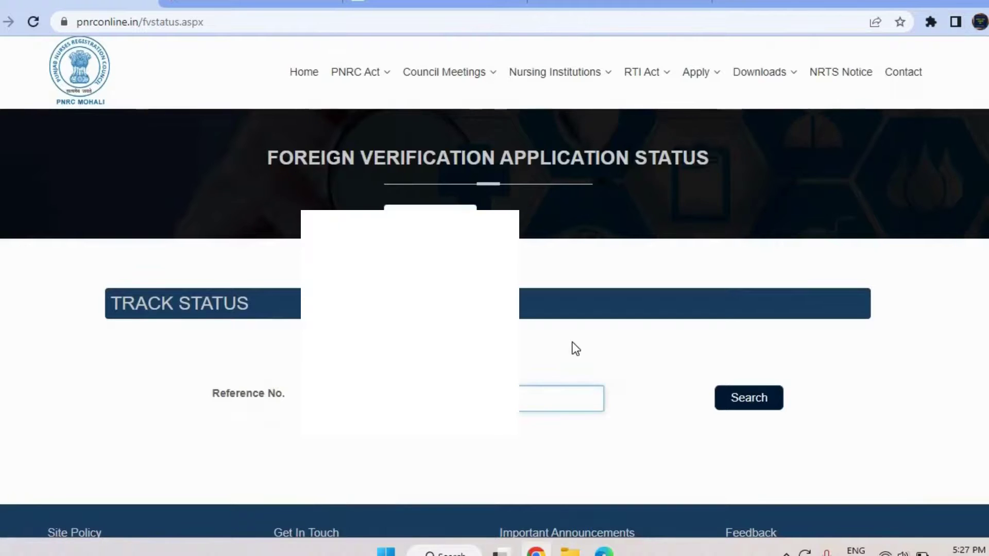
# Step: Fill in the application's reference number from the saved suggestions and search for its foreign verification status
pyautogui.press('Down')
pyautogui.press('Return')
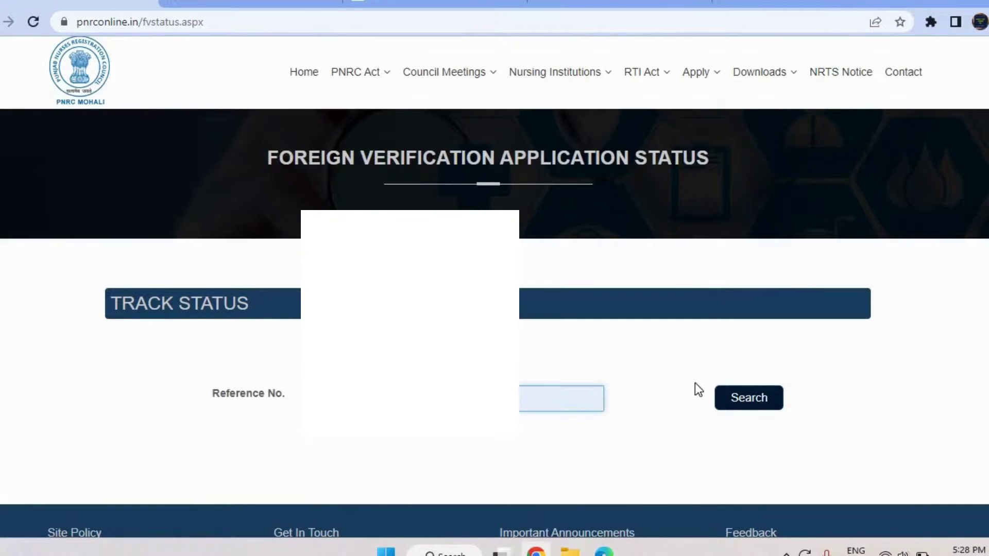
pyautogui.click(749, 405)
pyautogui.click(730, 397)
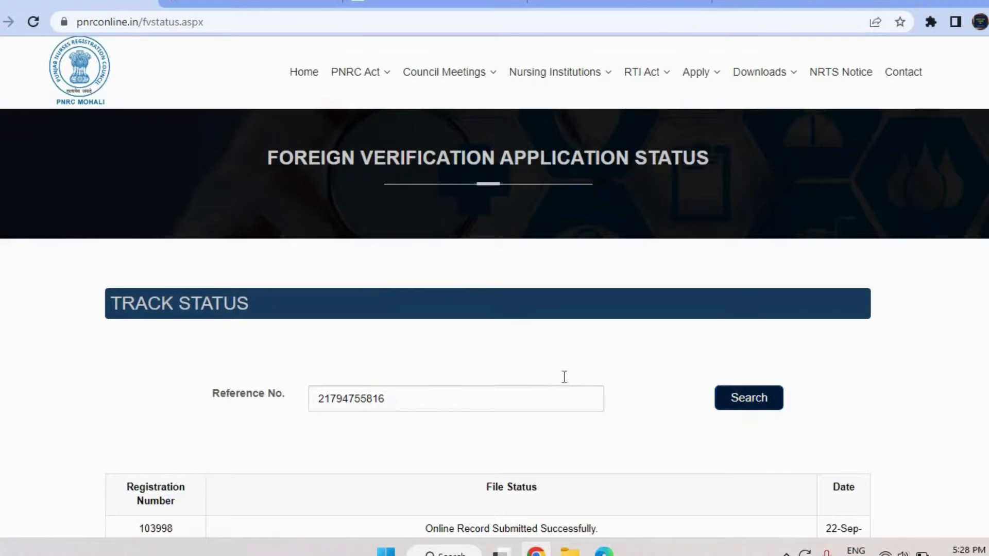
# Step: Examine the application's file status history and dates, from online submission through document correction and acceptance to courier despatch
pyautogui.scroll(-8, 564, 377)
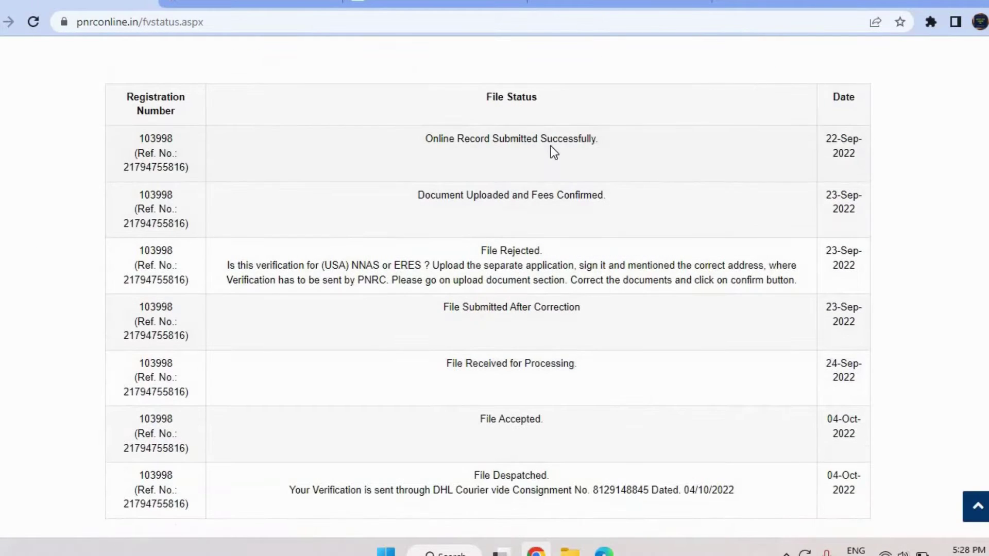
pyautogui.scroll(-1, 545, 146)
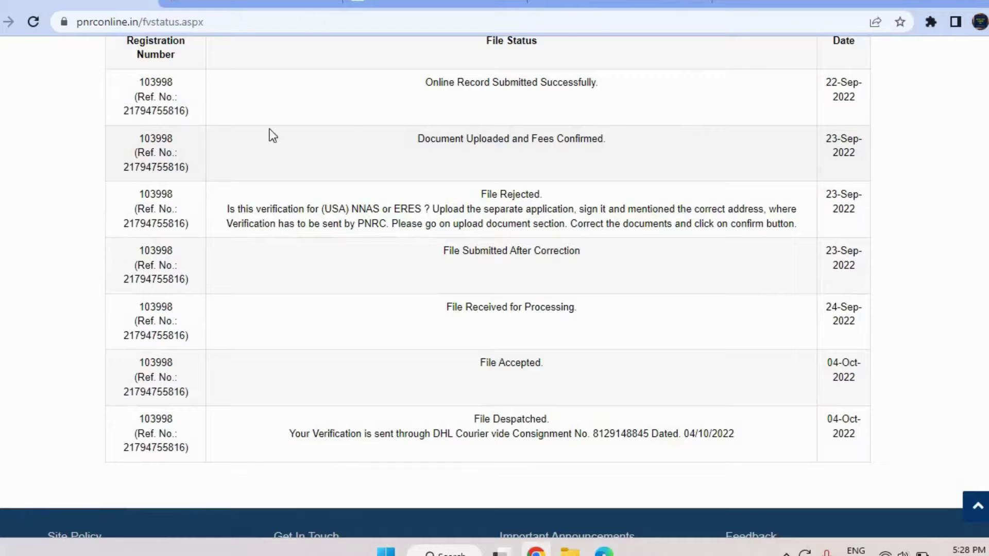
pyautogui.doubleClick(165, 167)
pyautogui.scroll(-1, 548, 169)
pyautogui.click(374, 186)
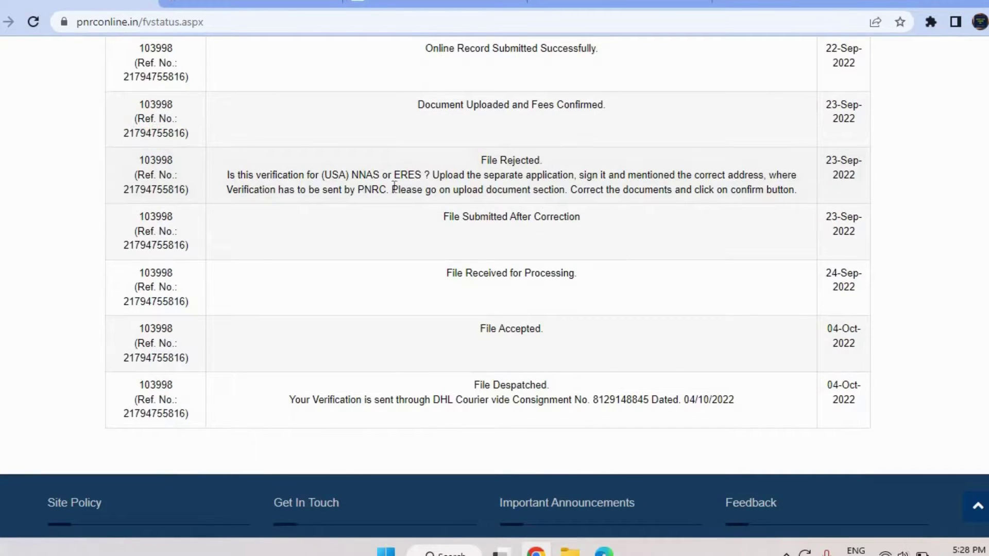
pyautogui.scroll(-2, 583, 156)
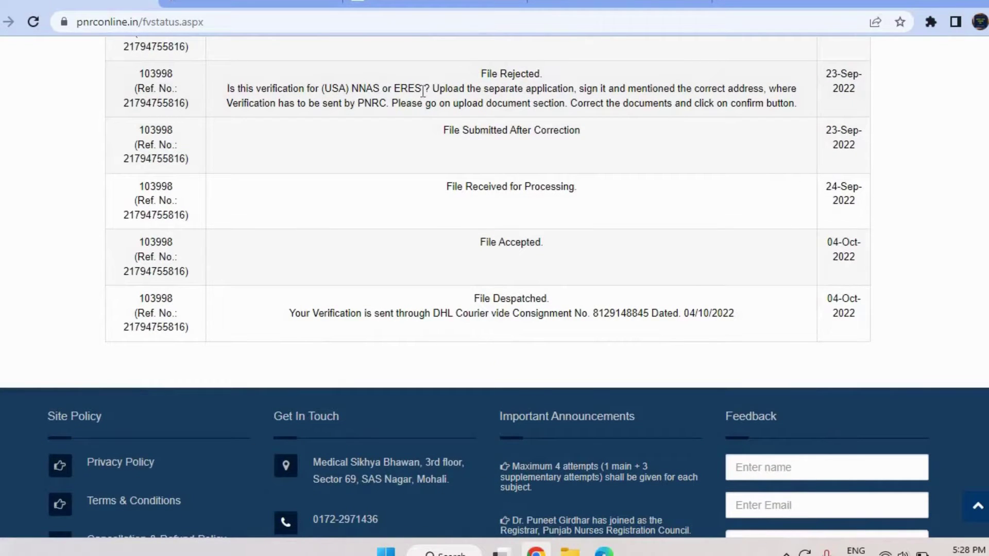
pyautogui.scroll(-1, 483, 87)
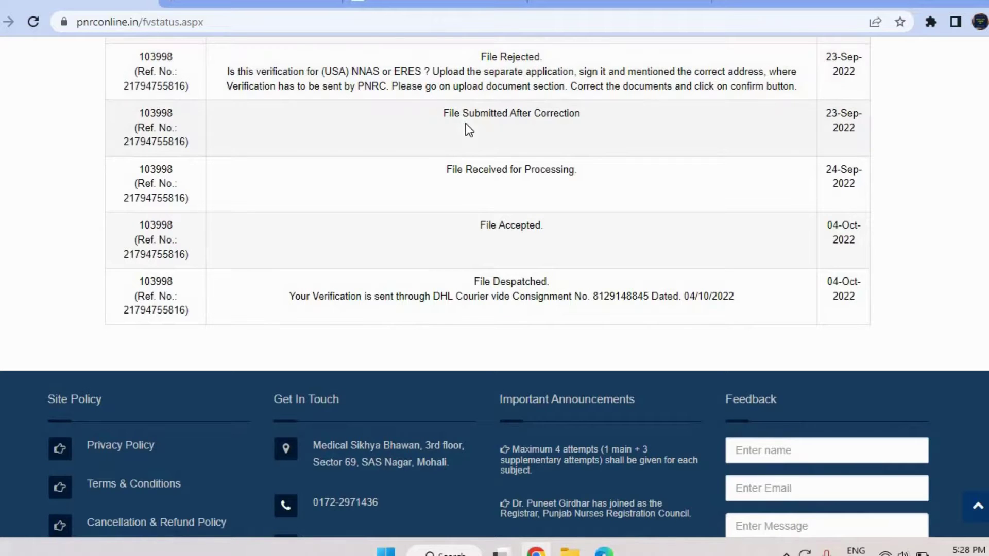
pyautogui.scroll(-1, 466, 122)
pyautogui.scroll(-2, 555, 107)
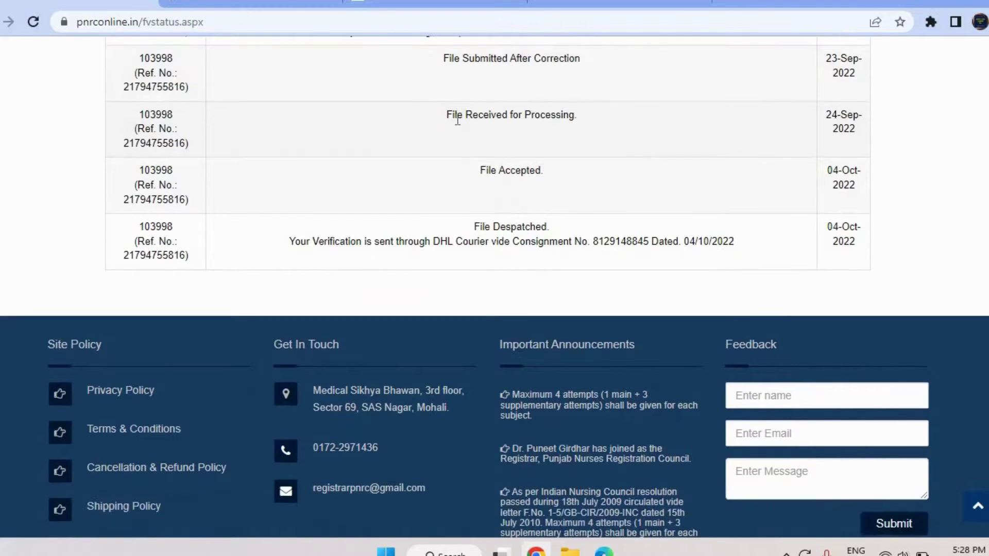
pyautogui.scroll(-3, 554, 120)
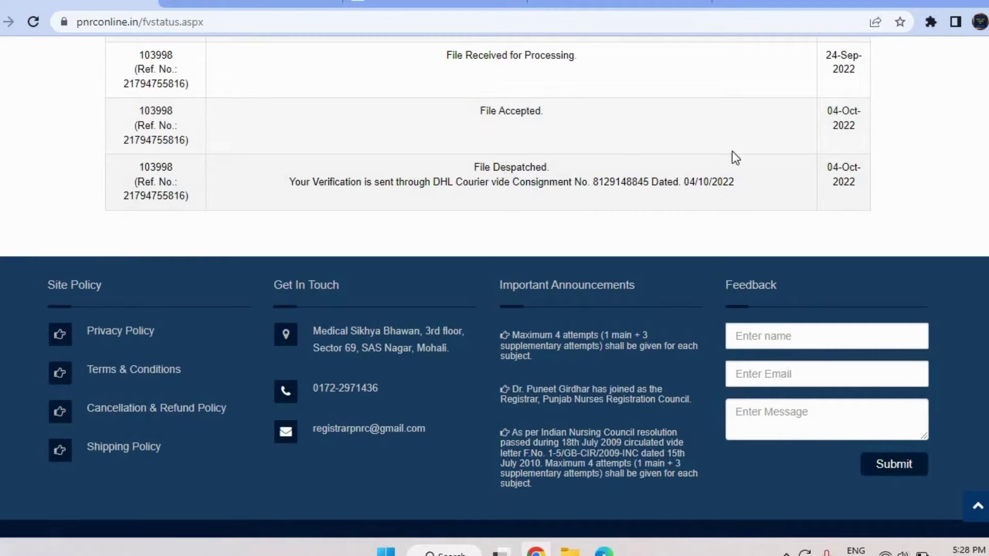
pyautogui.scroll(5, 732, 150)
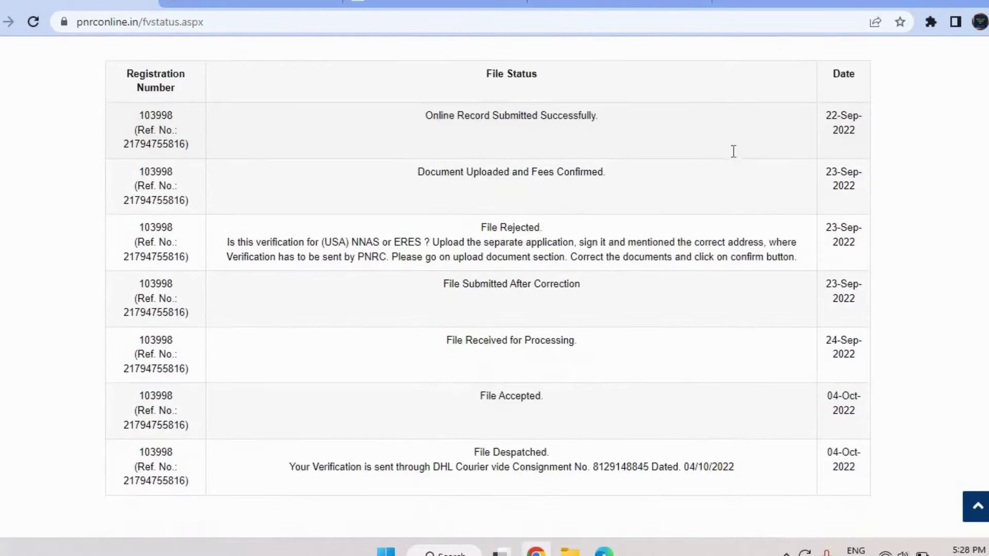
pyautogui.scroll(-2, 734, 151)
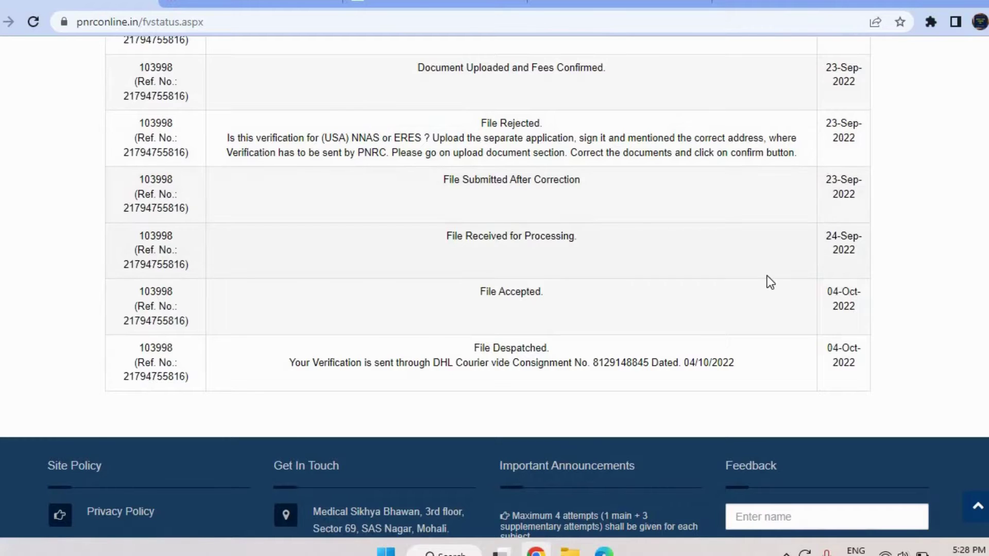
pyautogui.scroll(-1, 771, 283)
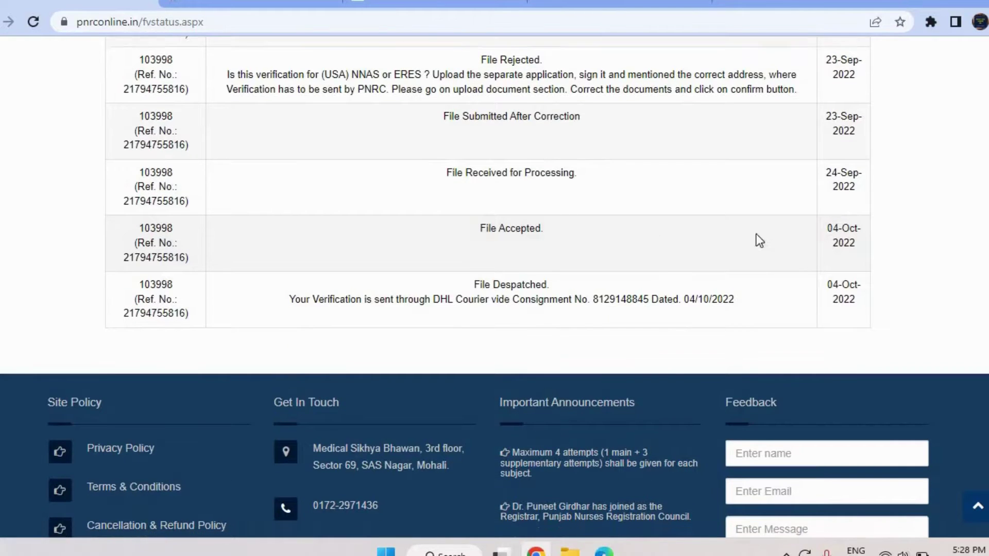
pyautogui.scroll(-1, 350, 310)
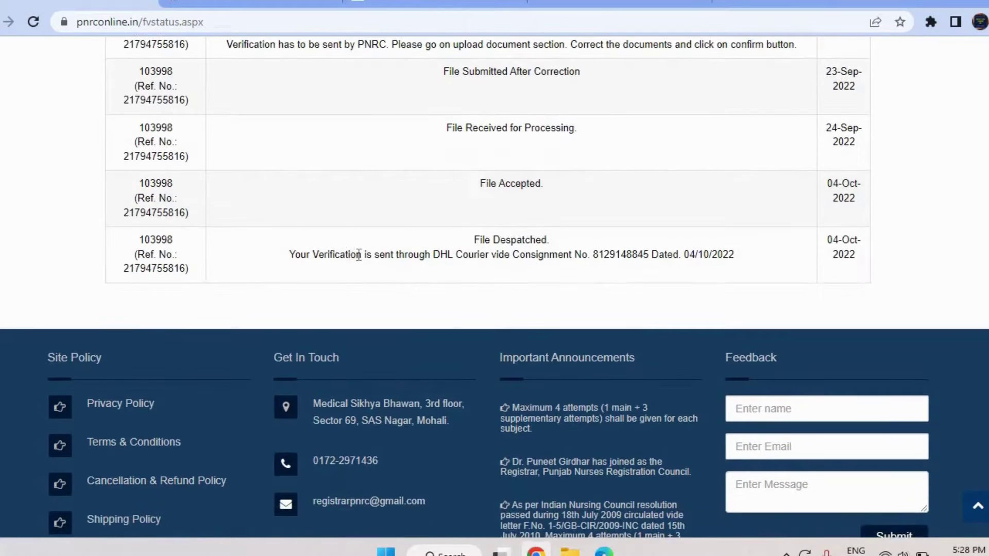